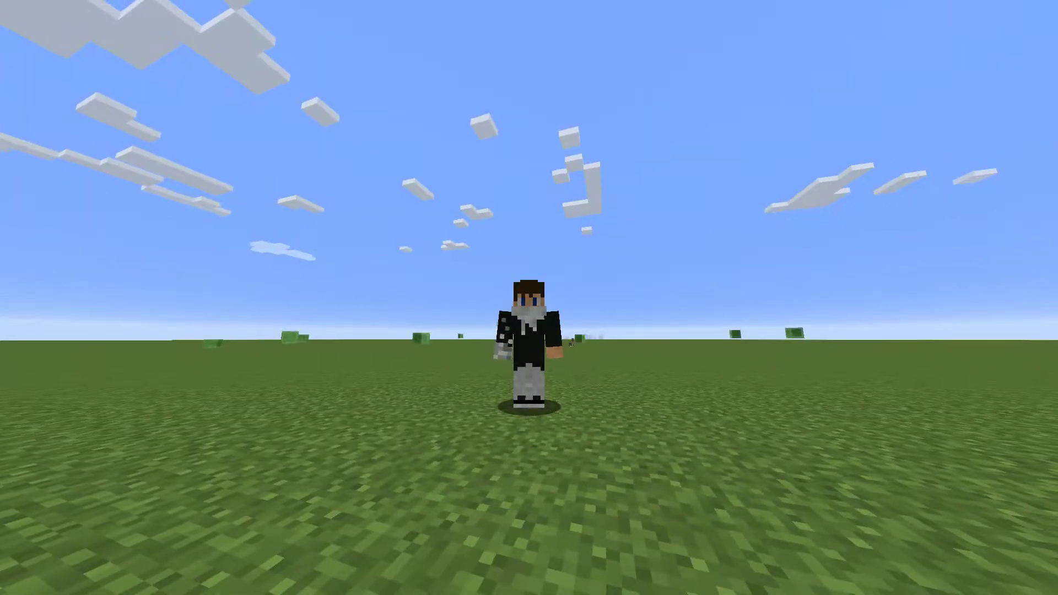
- Bring back the HUD and switch to first-person view with the debug information shown
key("F1")
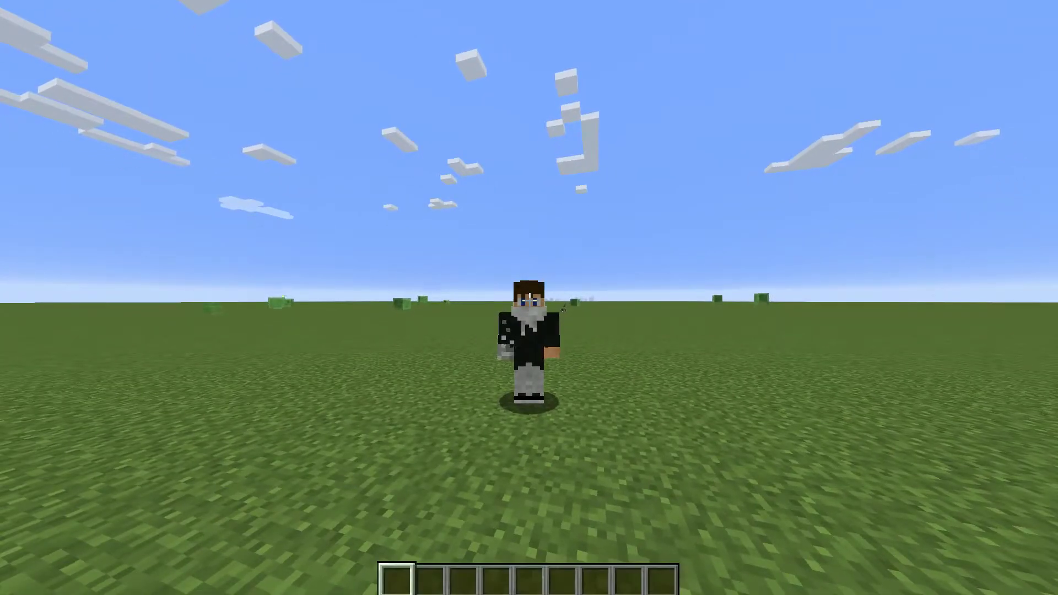
key("F5")
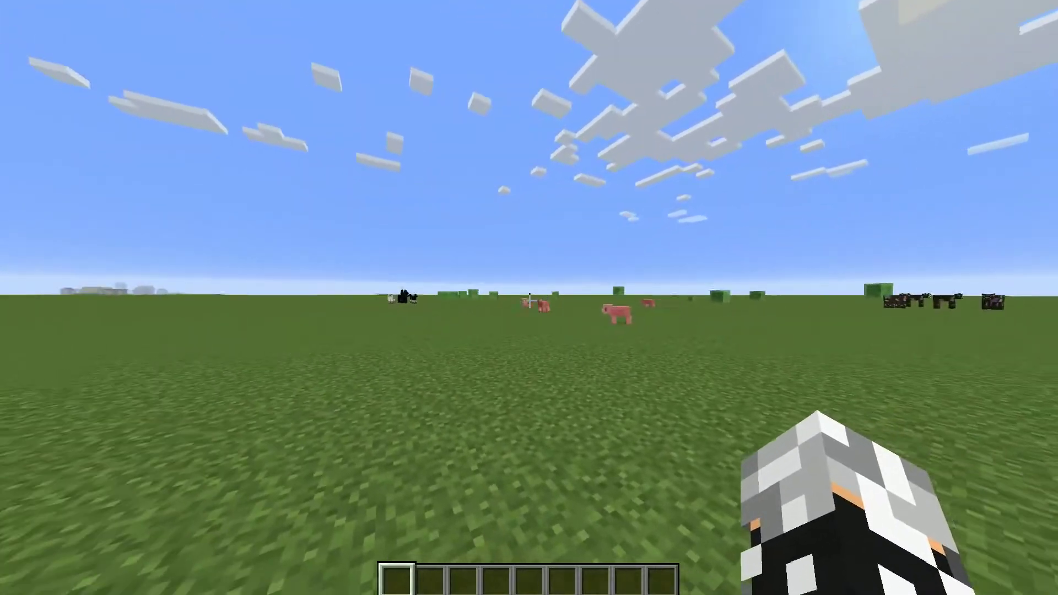
key("F3")
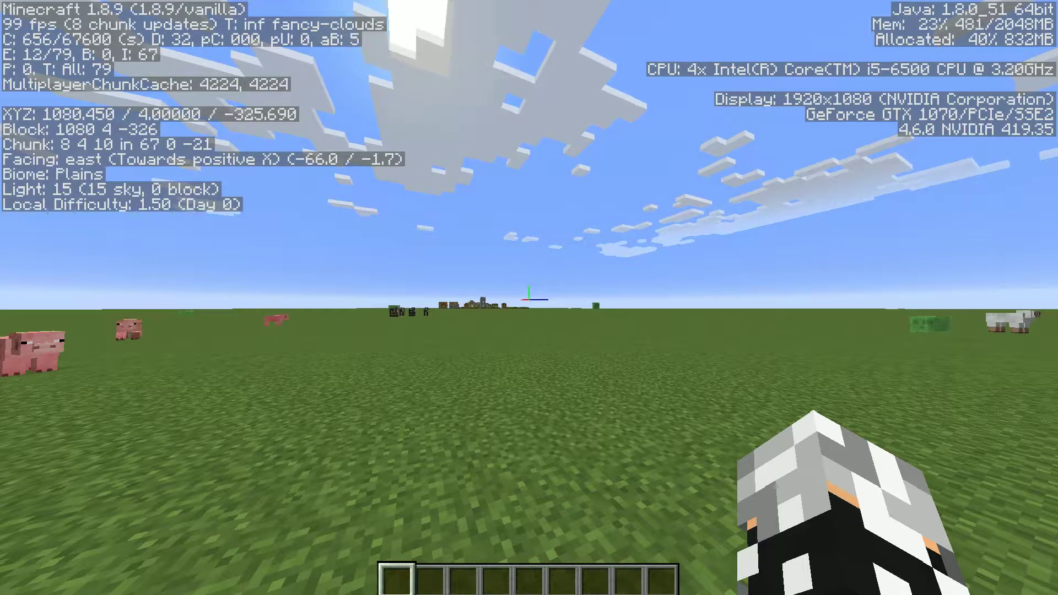
- In the video settings, set Graphics to Fast, Smooth Lighting and Clouds to OFF, and Use VBOs to ON
key("Escape")
left_click(463, 298)
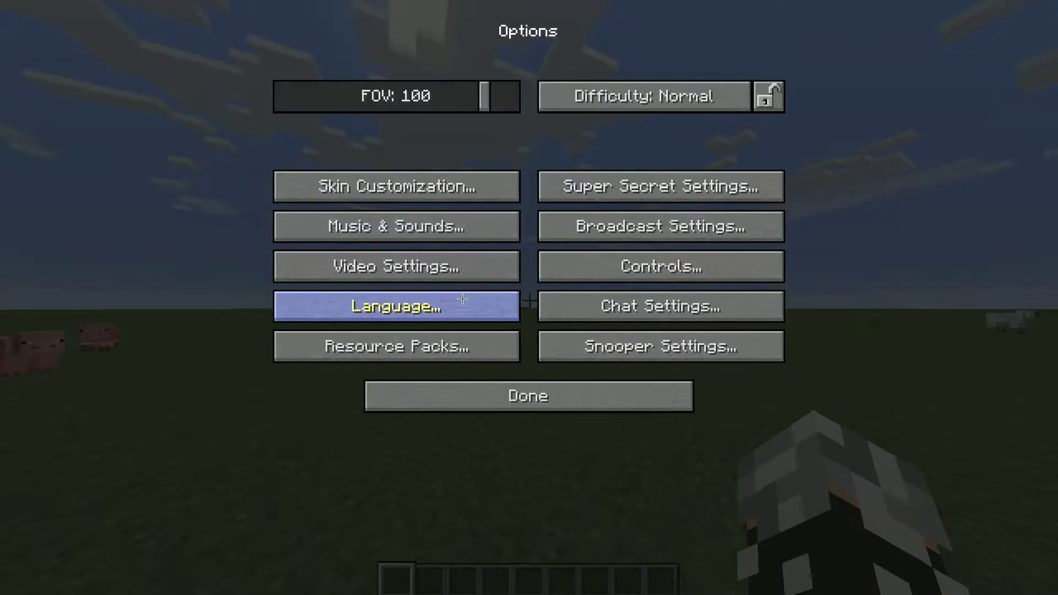
left_click(470, 274)
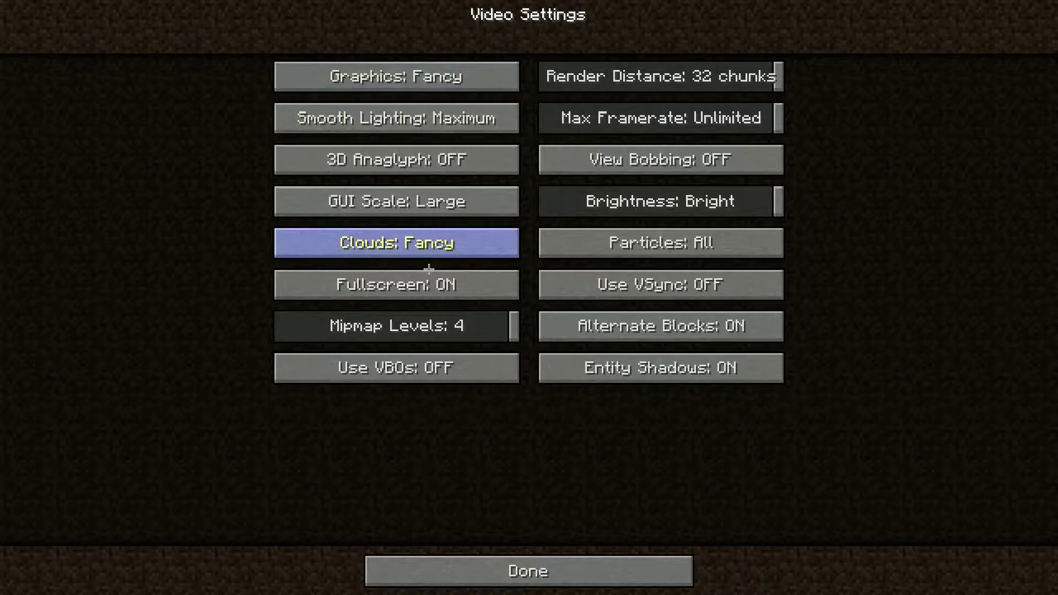
left_click(455, 85)
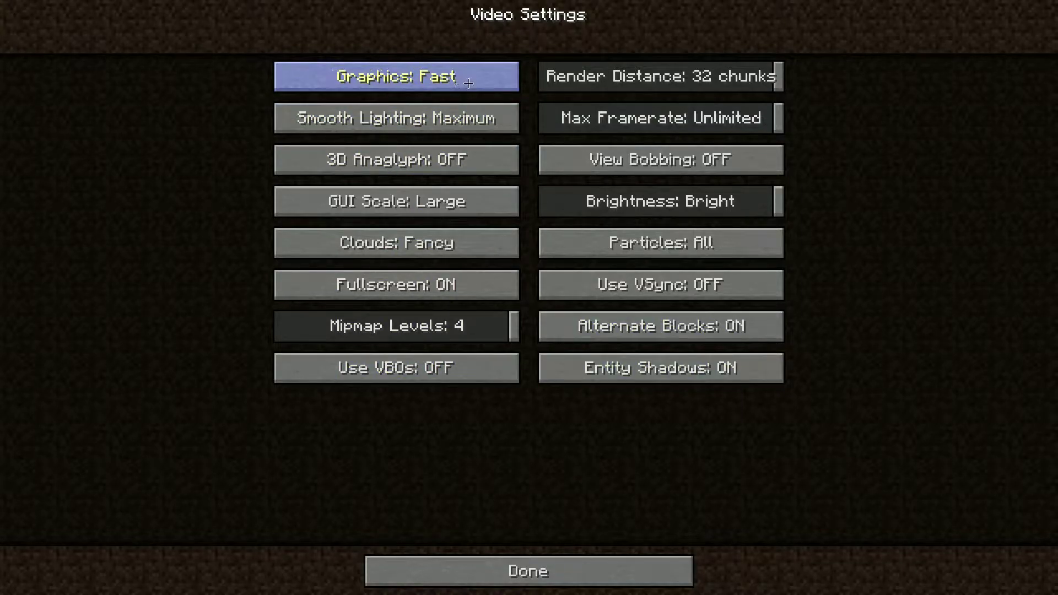
left_click(483, 83)
left_click(484, 83)
left_click(405, 125)
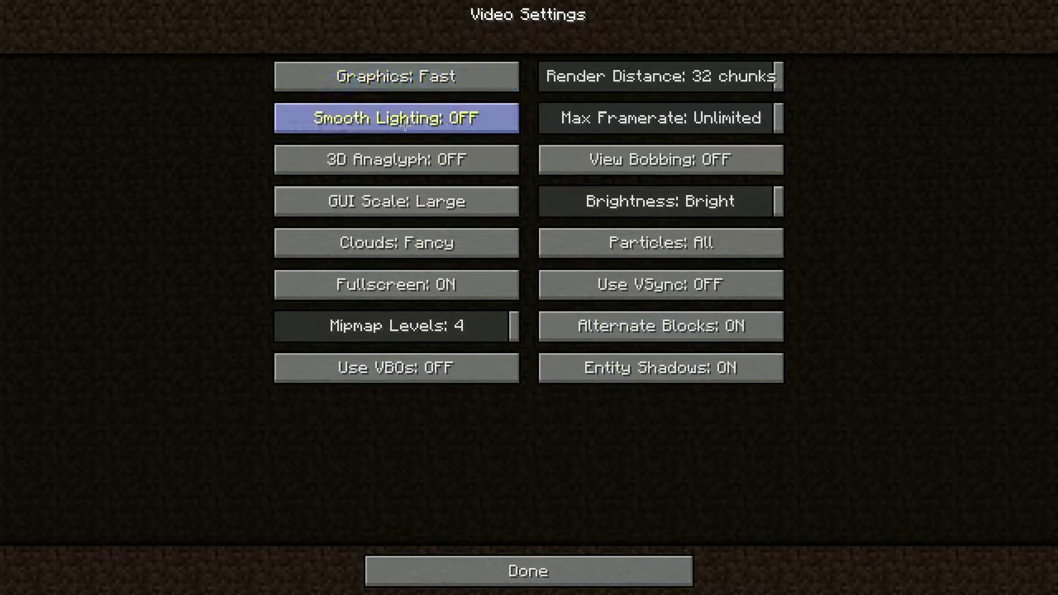
left_click(452, 248)
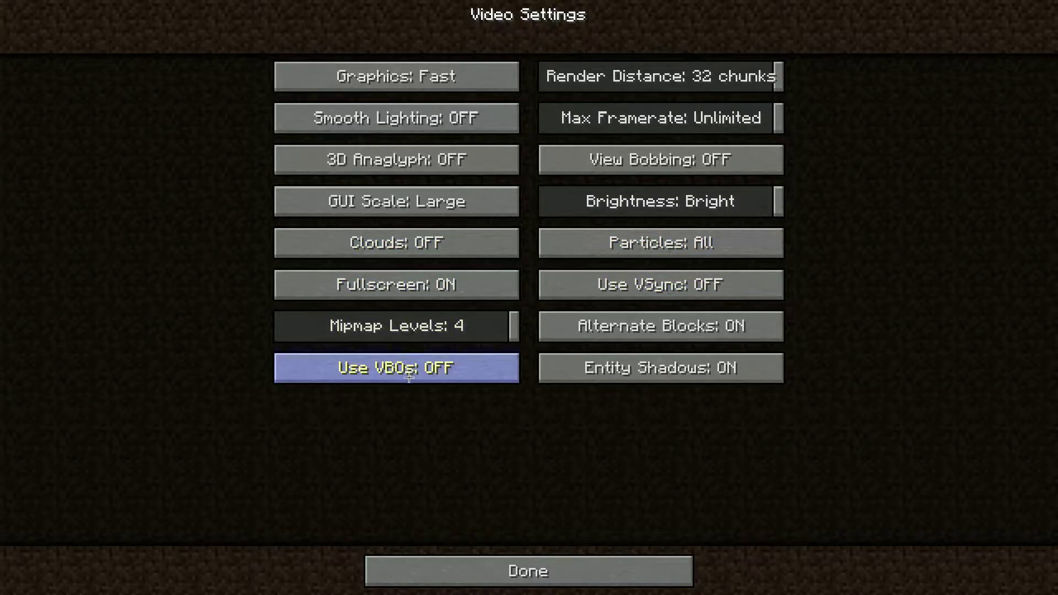
left_click(389, 368)
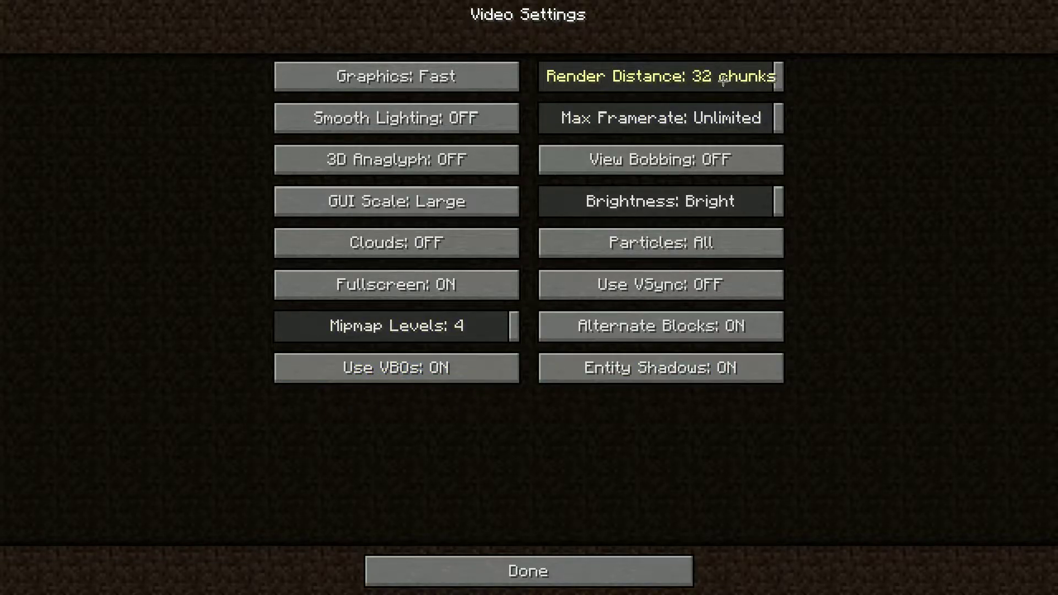
- Set the Render Distance to 8 chunks and leave Max Framerate at Unlimited
left_click_drag(758, 80, 592, 83)
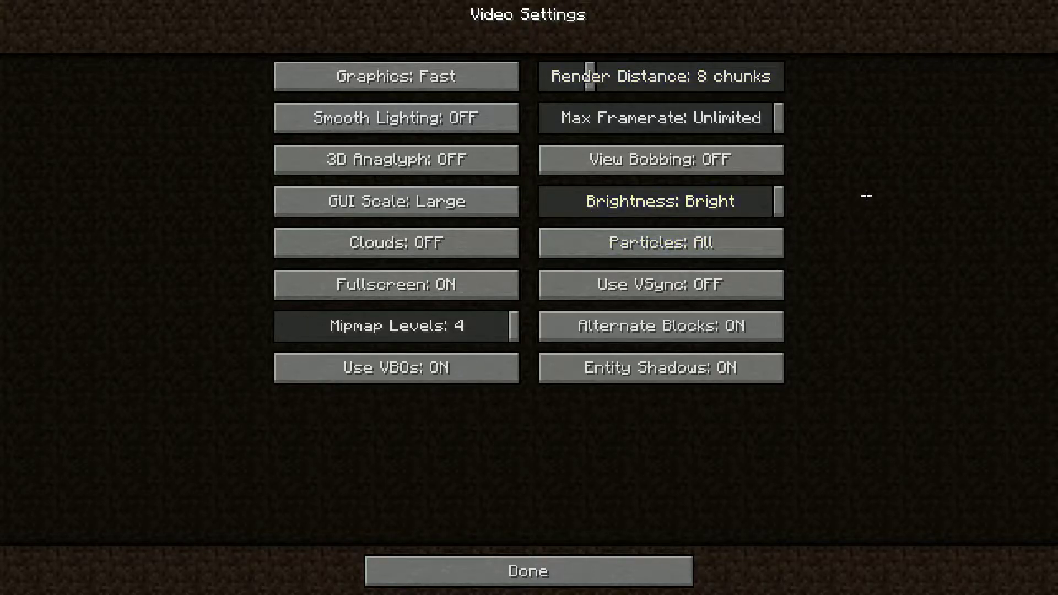
left_click_drag(677, 118, 556, 118)
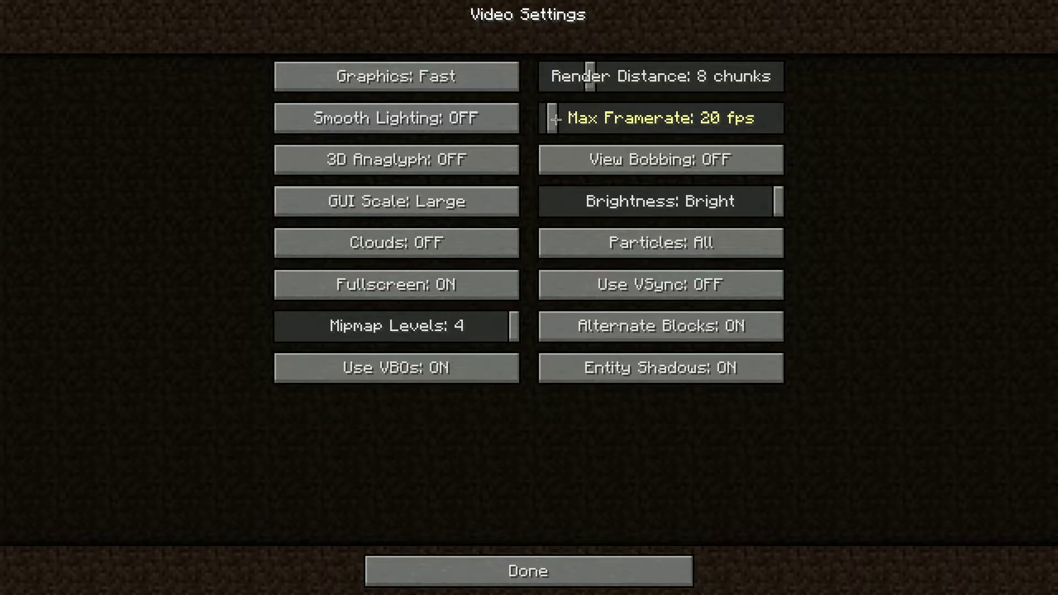
left_click_drag(556, 118, 825, 114)
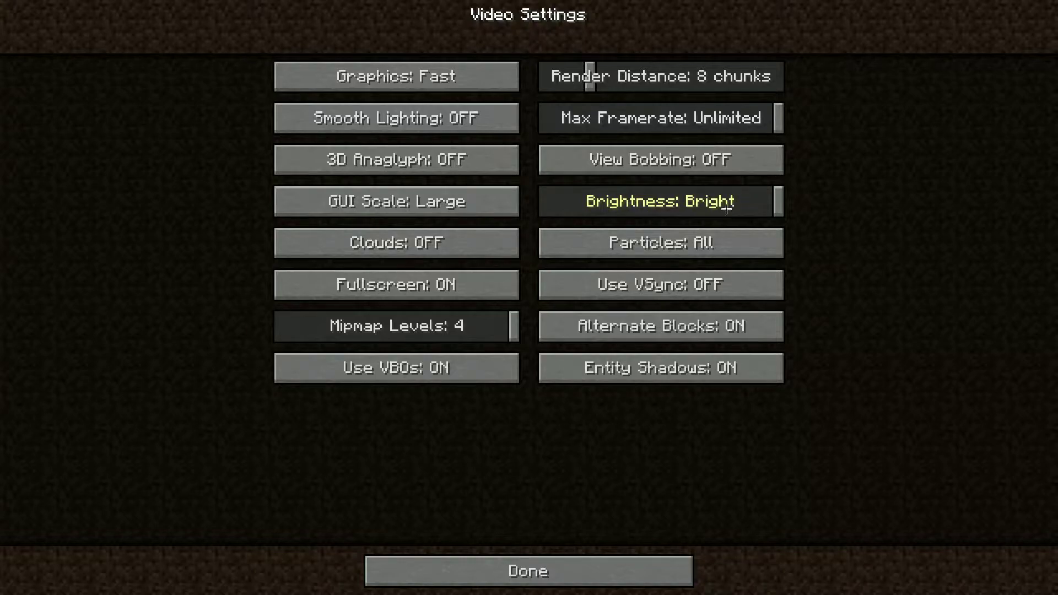
- Set Particles to Minimal and Alternate Blocks to OFF, and close the video settings
left_click(764, 245)
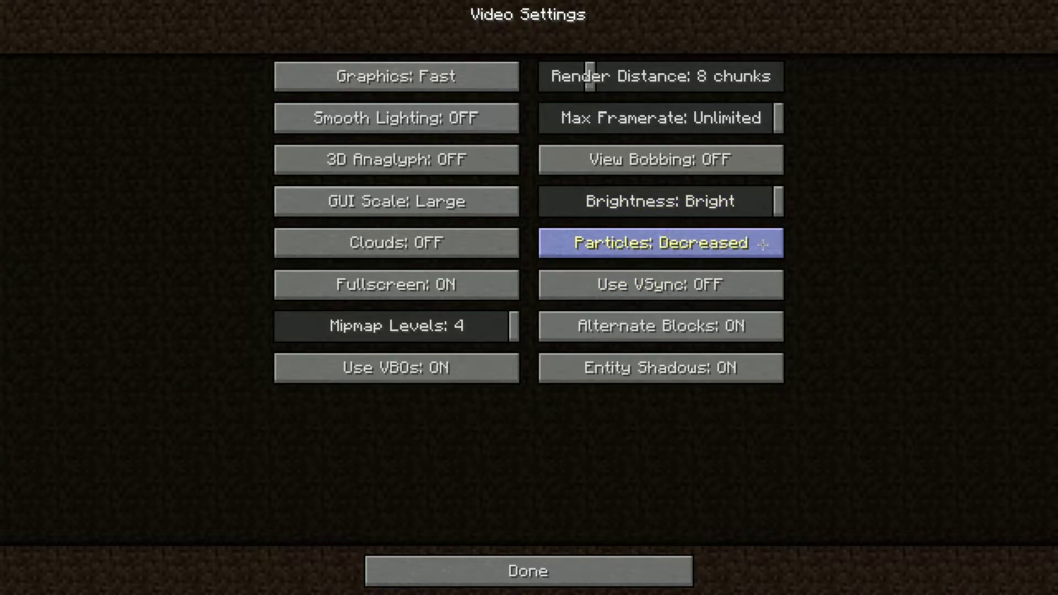
left_click(763, 245)
left_click(763, 244)
left_click(762, 244)
left_click(763, 244)
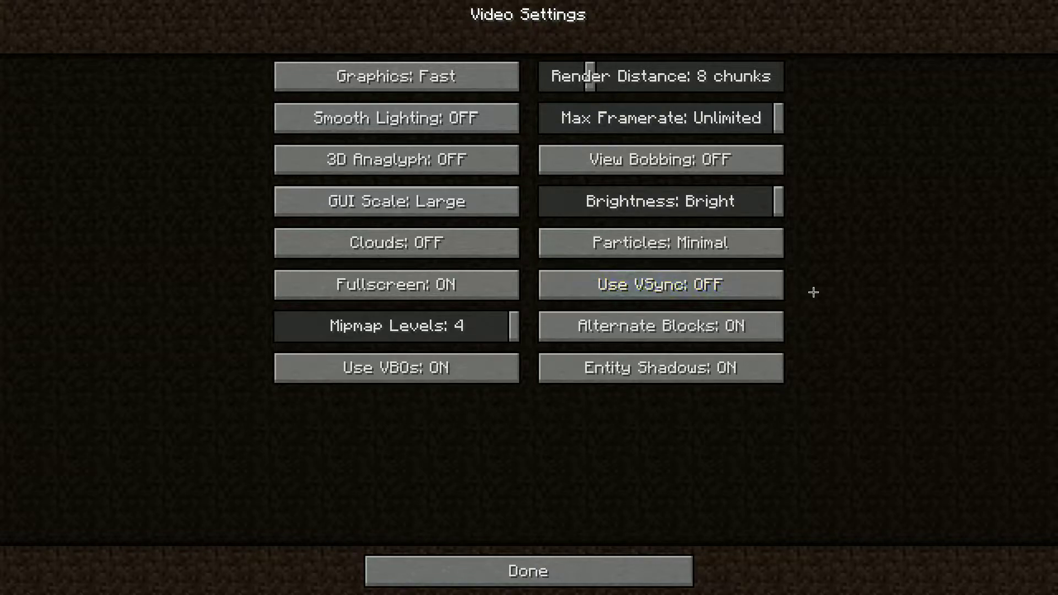
left_click(710, 325)
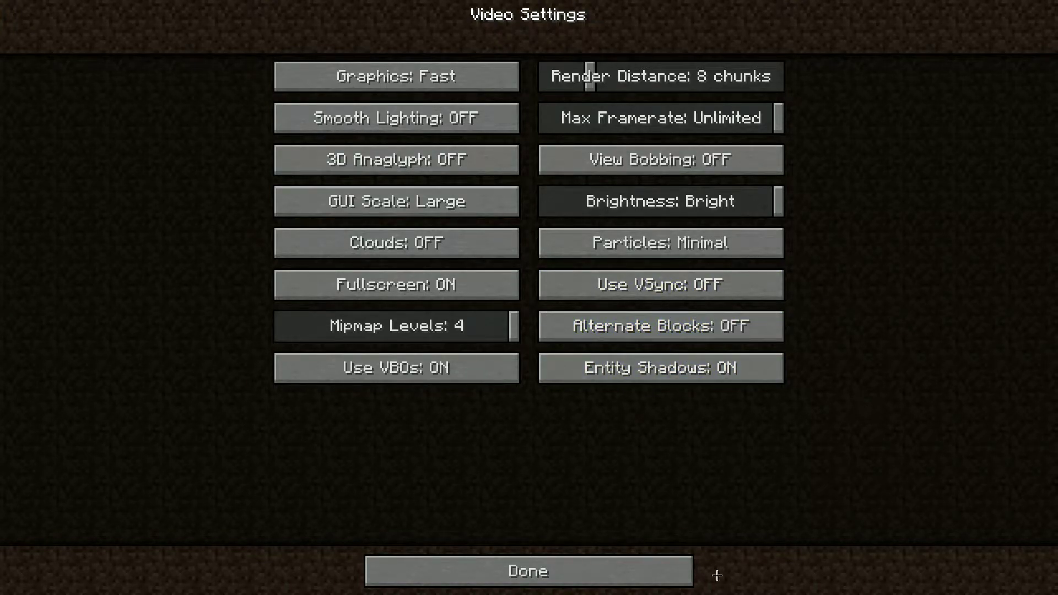
left_click(689, 573)
- Return to the world with the debug information shown and check the frame rate while walking around and hitting pigs
key("Escape")
key("F3")
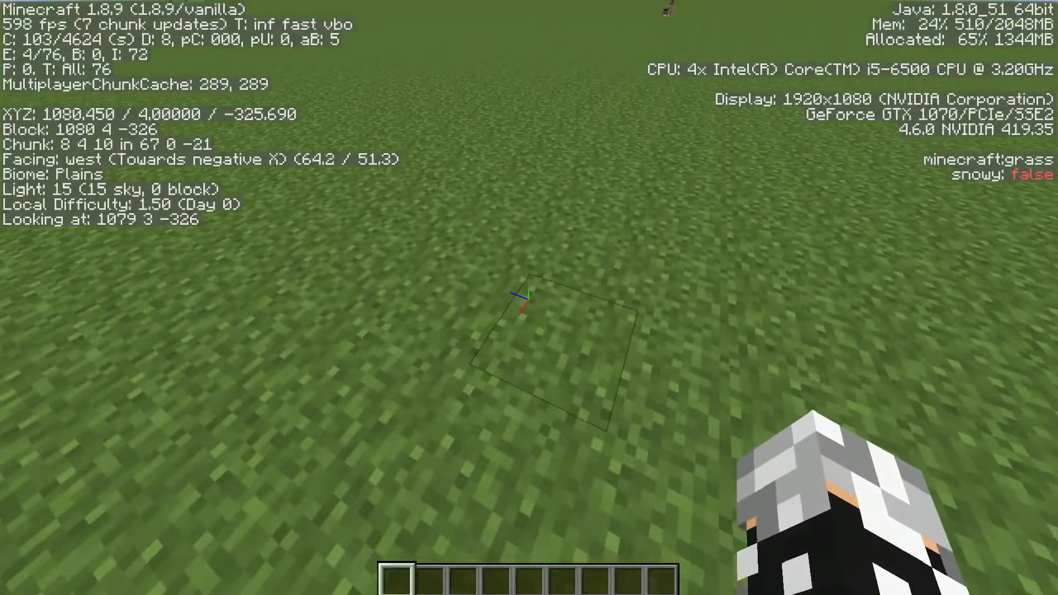
key("w")
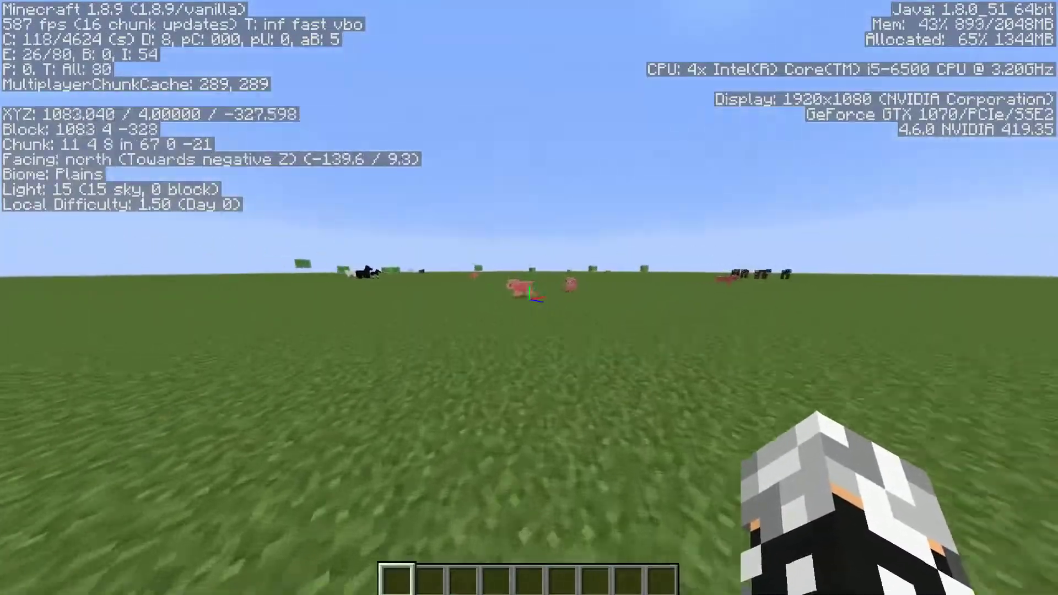
key("w")
left_click(529, 298)
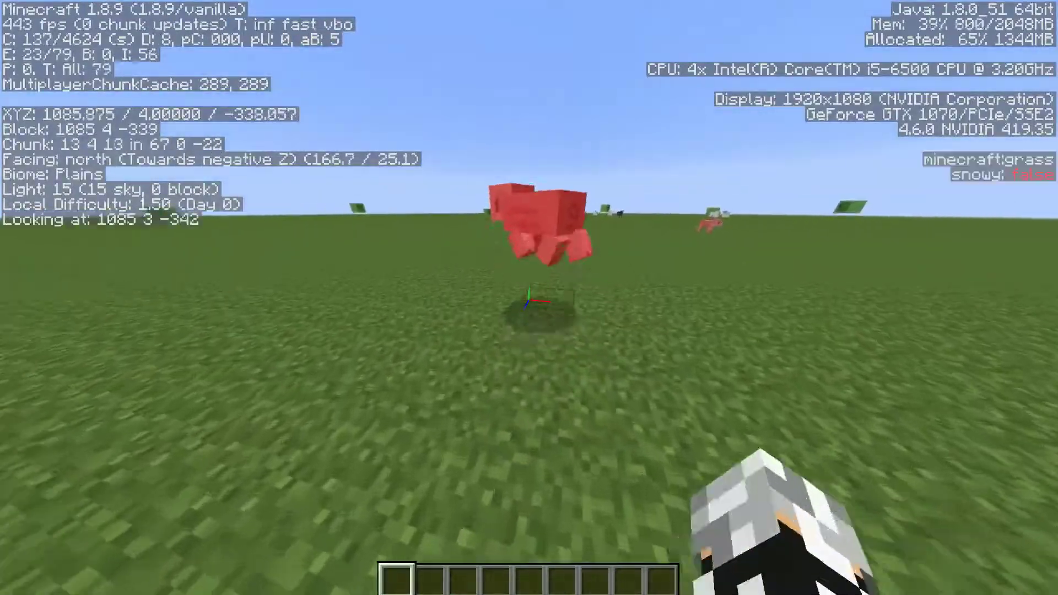
key("w")
left_click(529, 297)
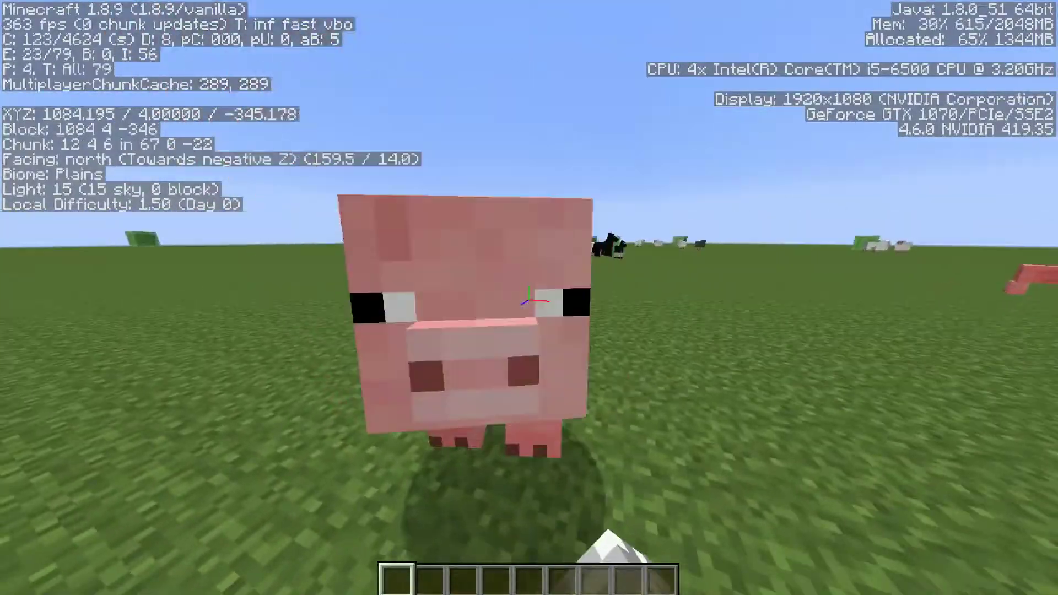
left_click(529, 298)
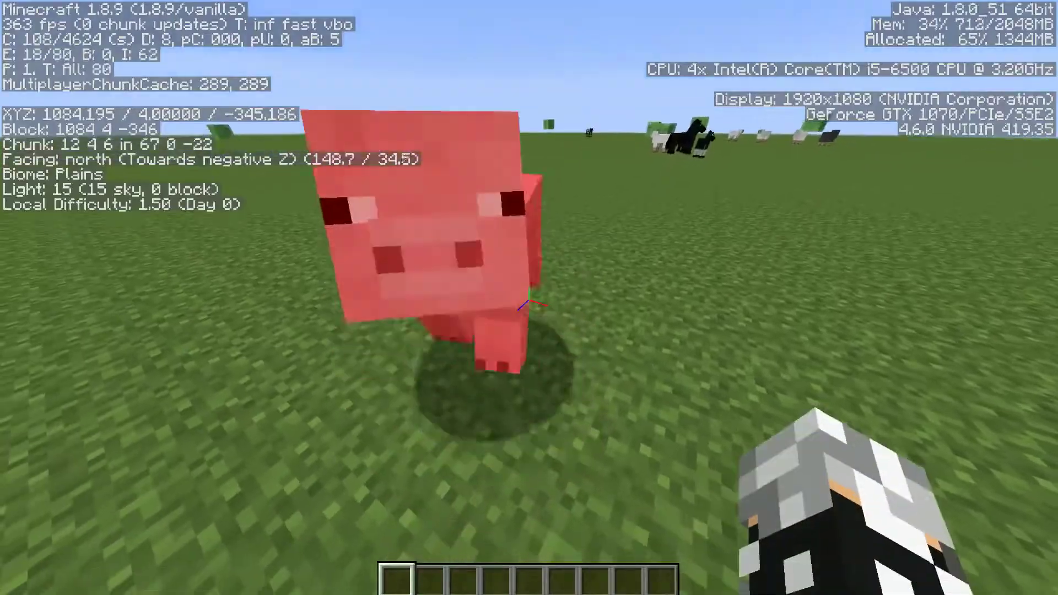
key("w")
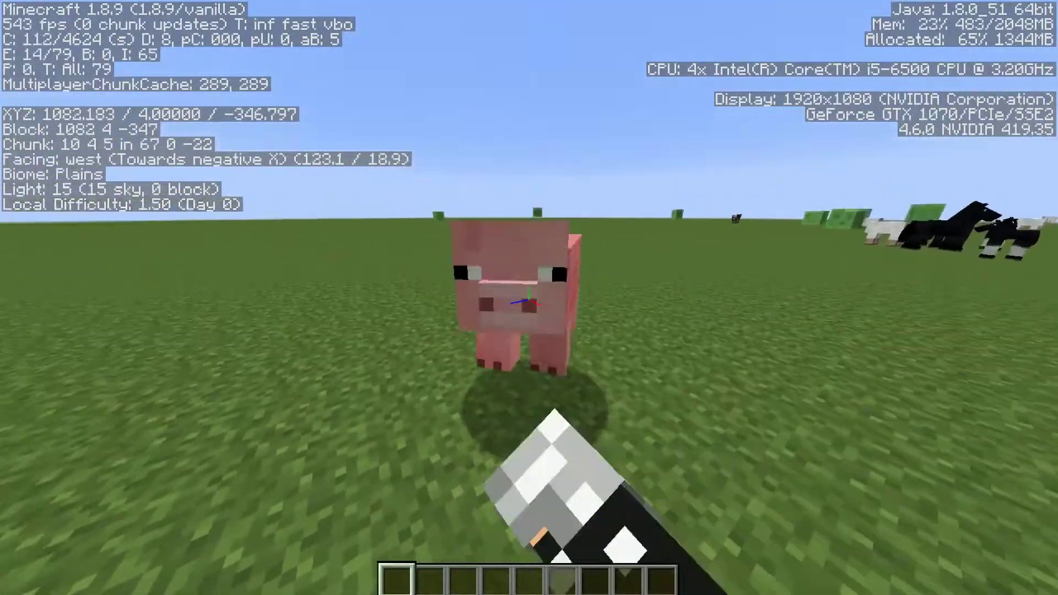
left_click(529, 297)
key("w")
left_click(529, 297)
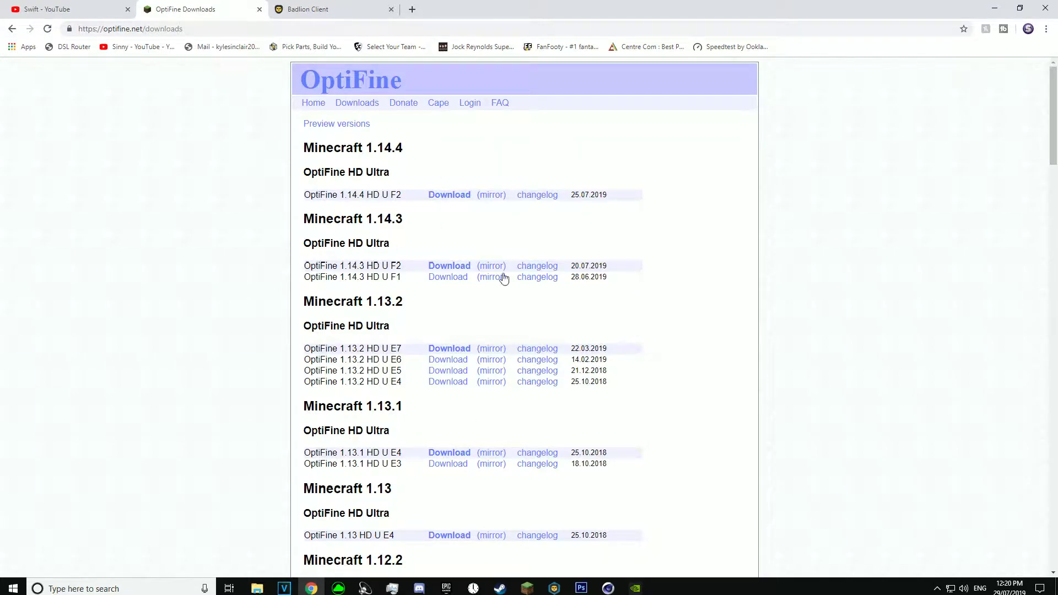
- In Chrome, download OptiFine_1.8.9_HD_U_I7.jar from the OptiFine downloads page, denying the ad page's notification request
scroll(639, 259, "down", 20)
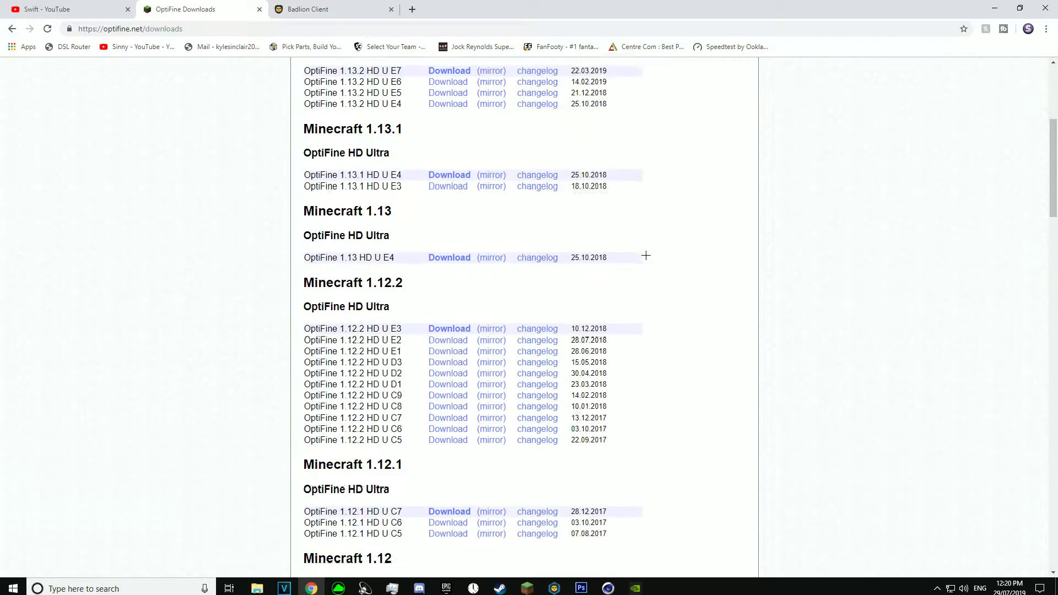
scroll(646, 255, "down", 11)
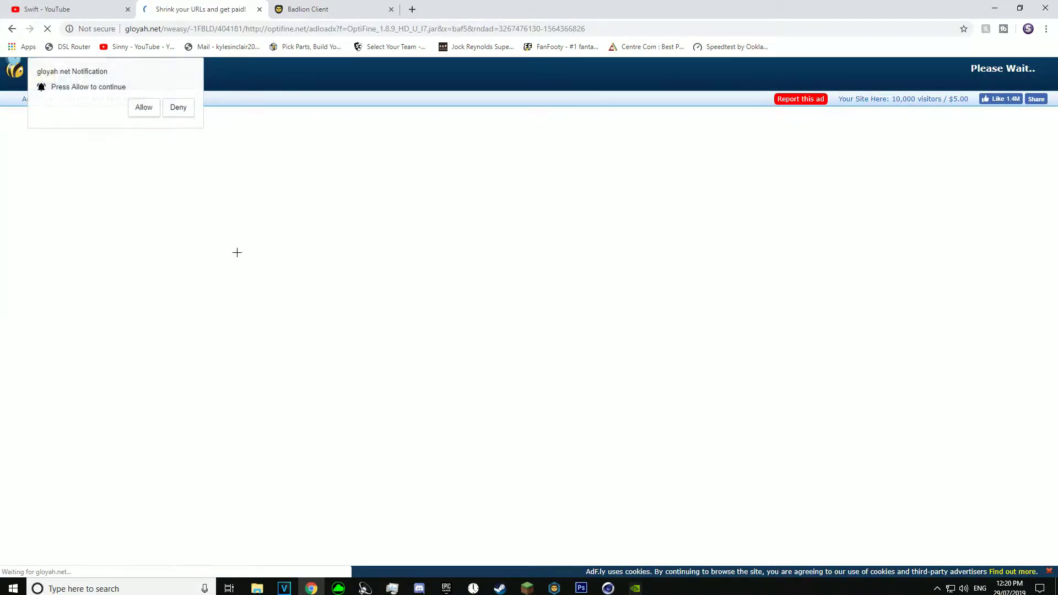
left_click(178, 107)
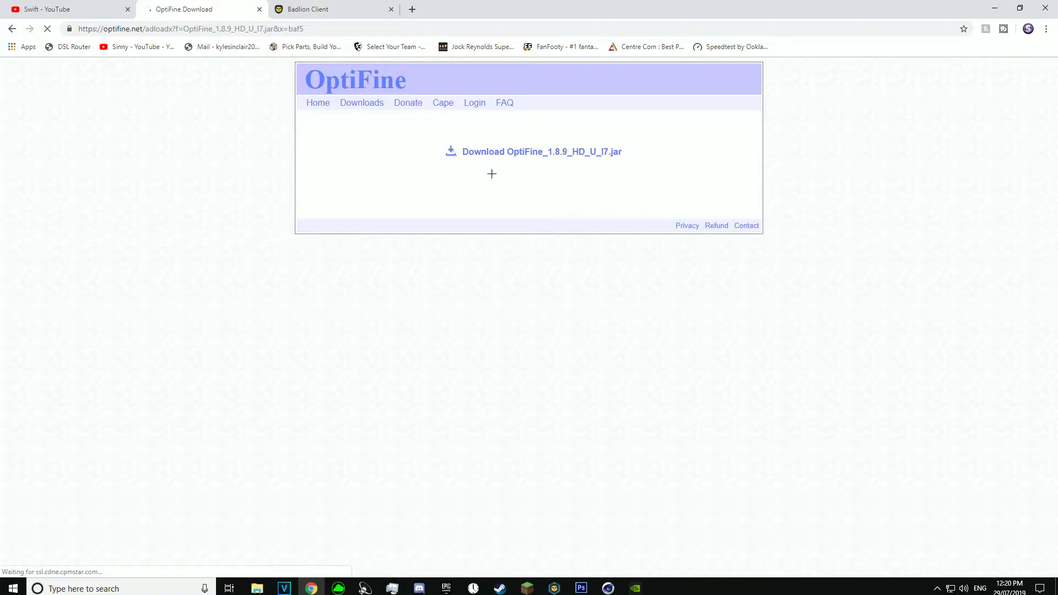
left_click(533, 145)
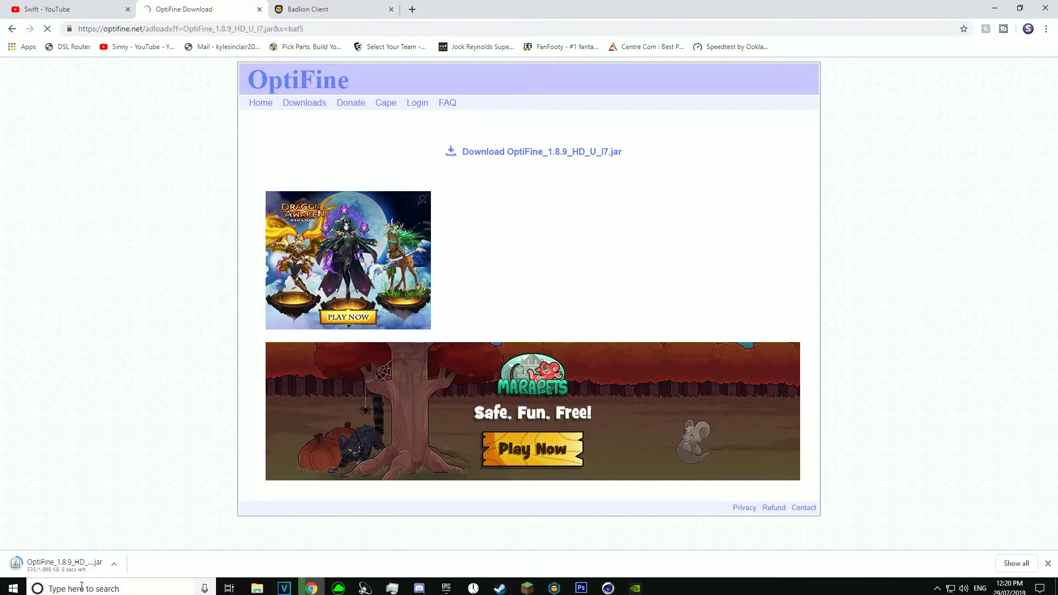
- Close the OptiFine page, keep the downloaded jar file and install OptiFine HD Ultra I7 for Minecraft 1.8.9 with it
left_click(259, 10)
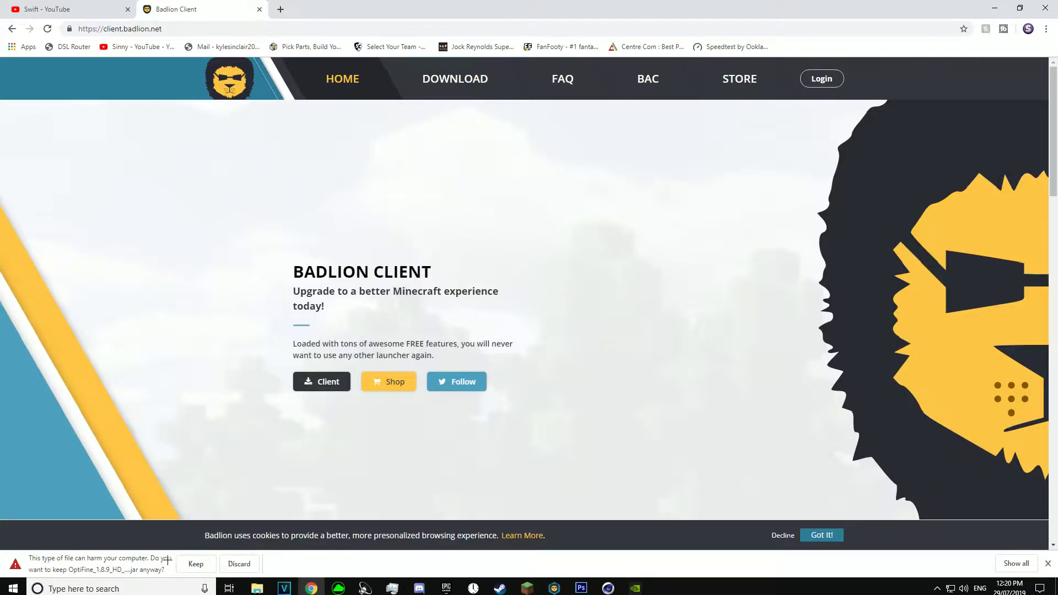
left_click(196, 564)
left_click(65, 566)
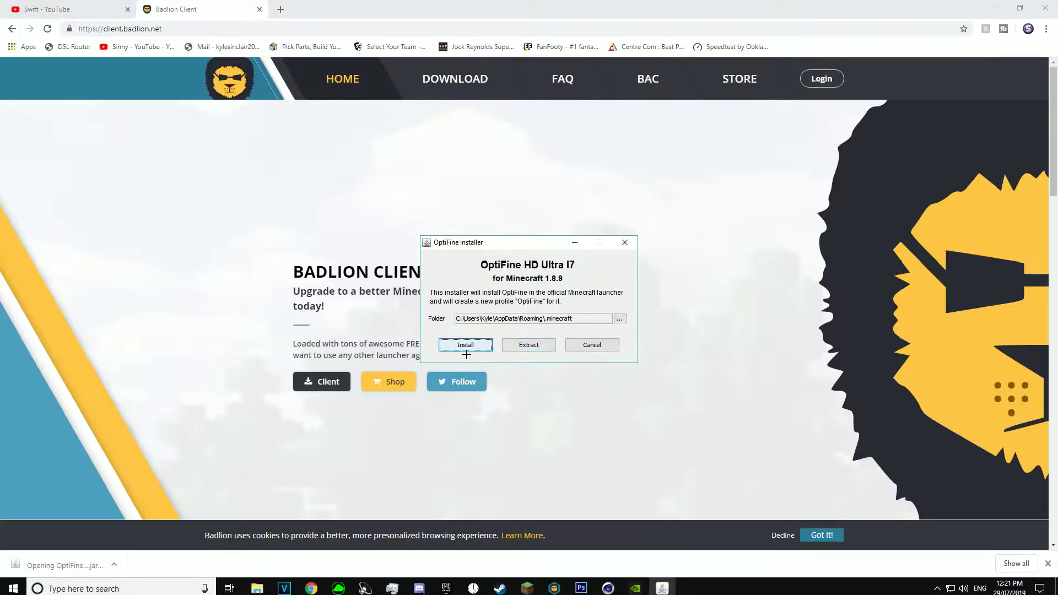
left_click(477, 344)
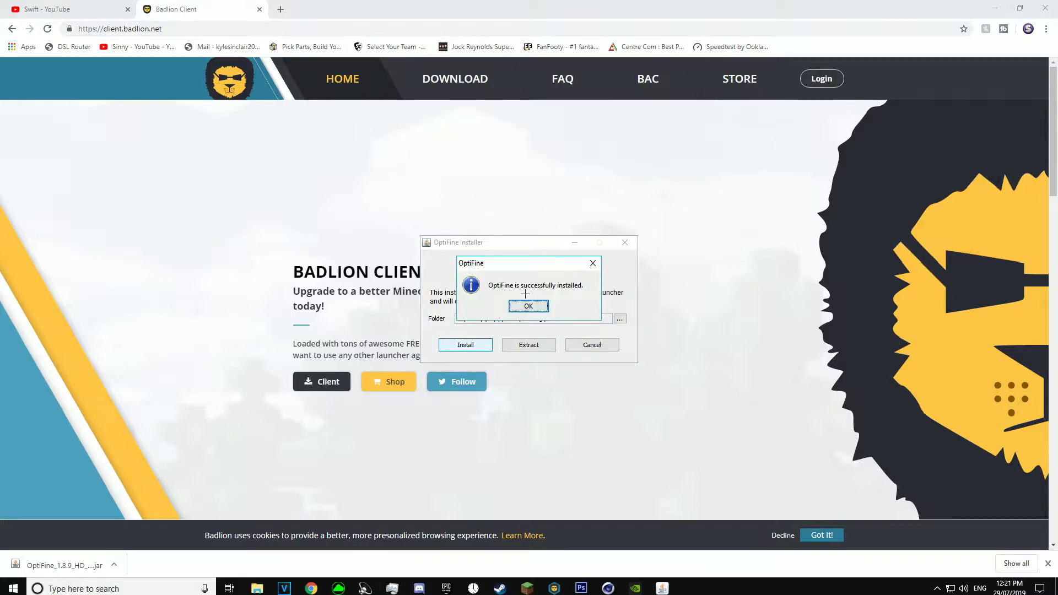
left_click(536, 308)
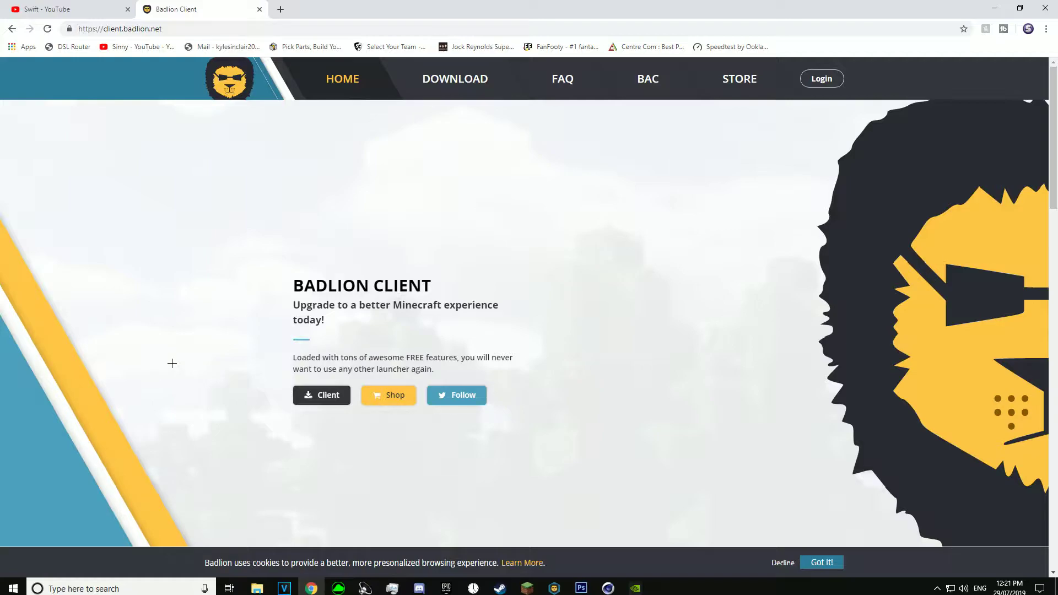
- Download the Badlion Client web setup from the Badlion site and install it, accepting the license agreement
left_click(312, 400)
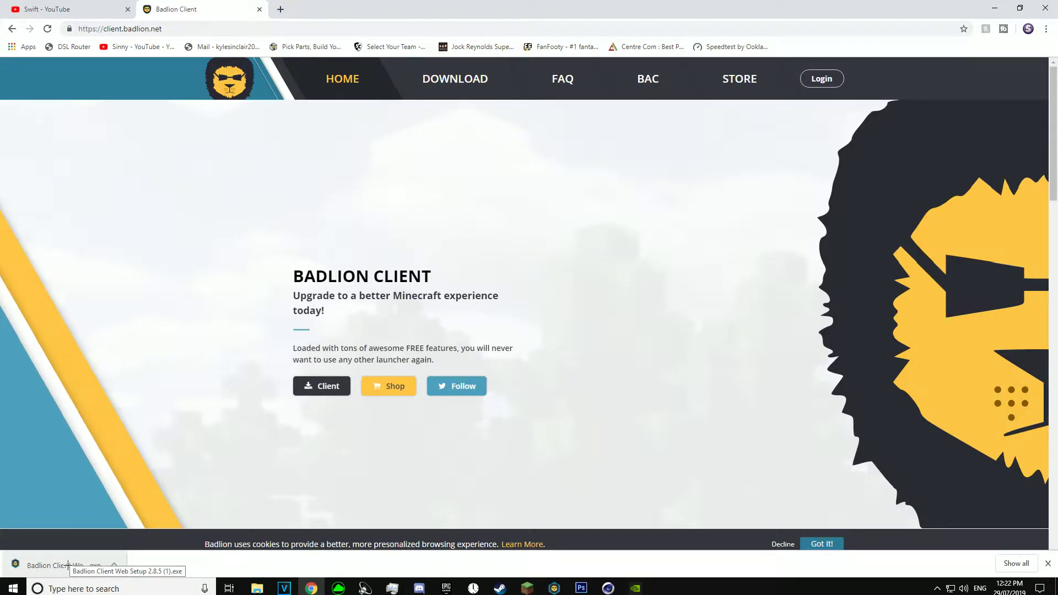
left_click(100, 571)
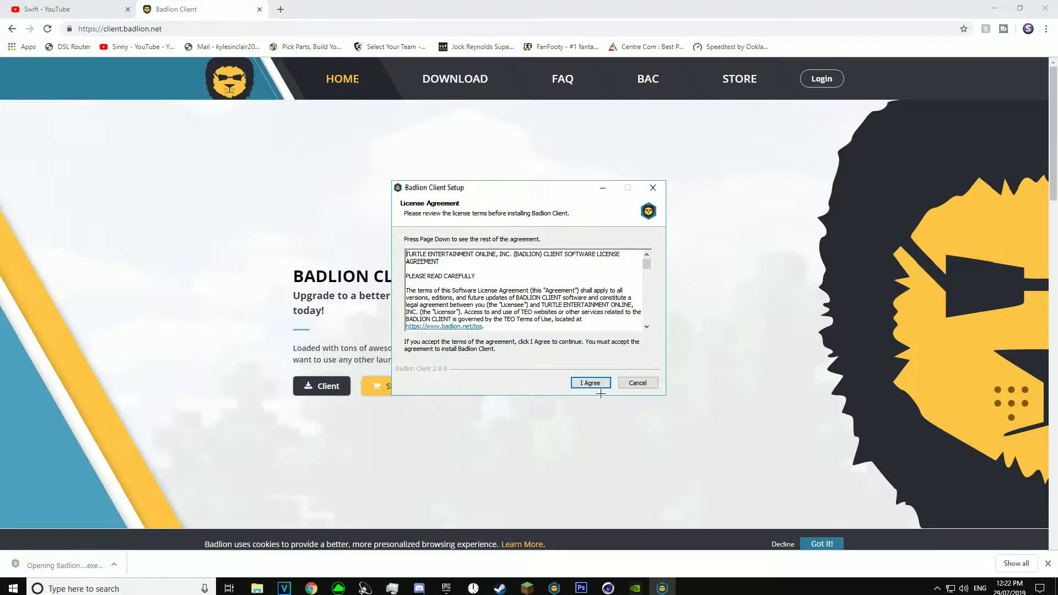
left_click(600, 385)
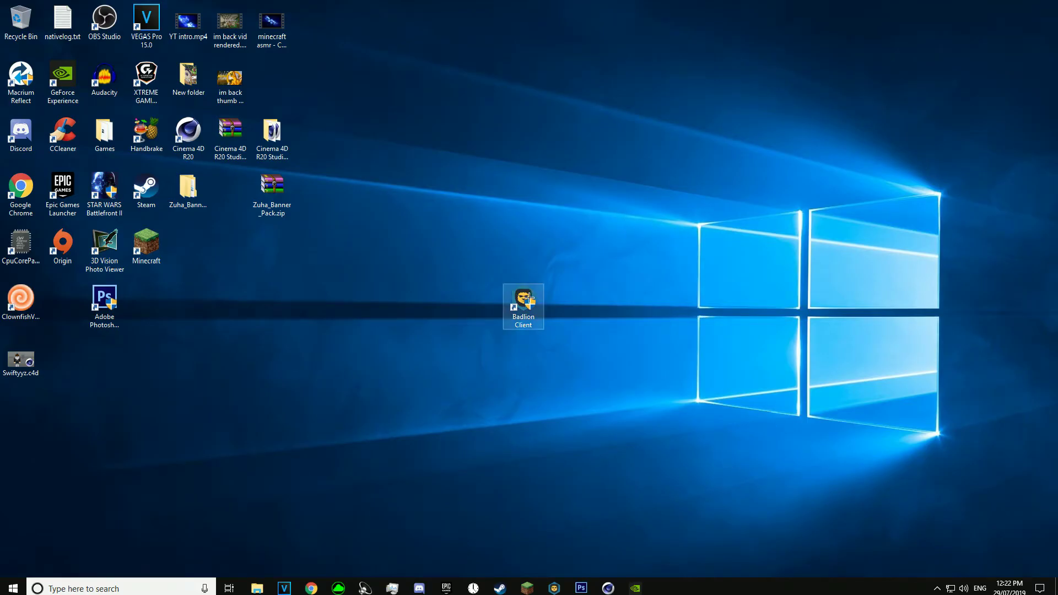
- Launch Badlion Client from its desktop shortcut
left_click(528, 298)
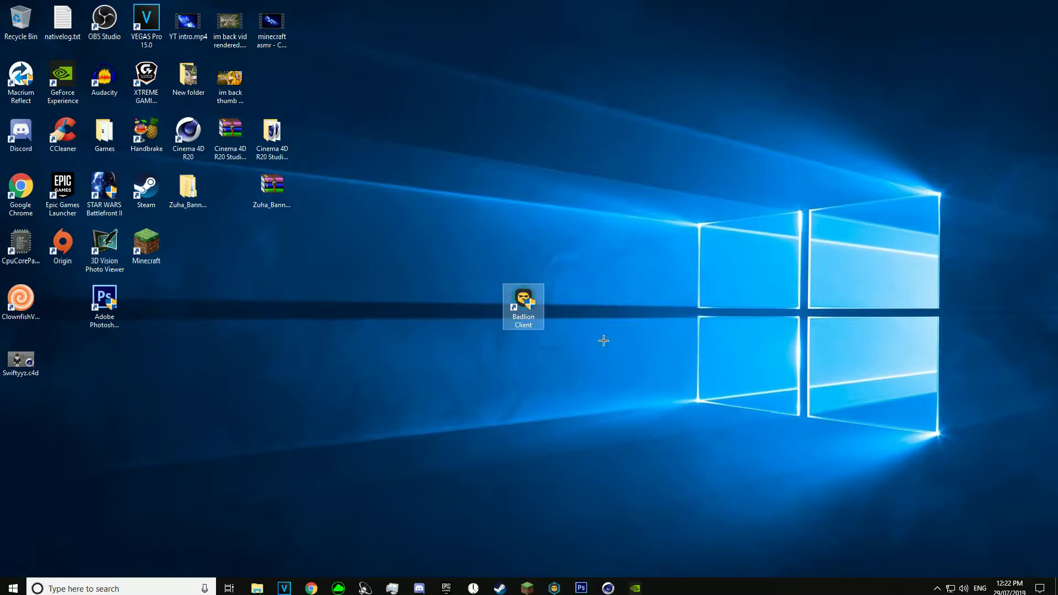
double_click(518, 300)
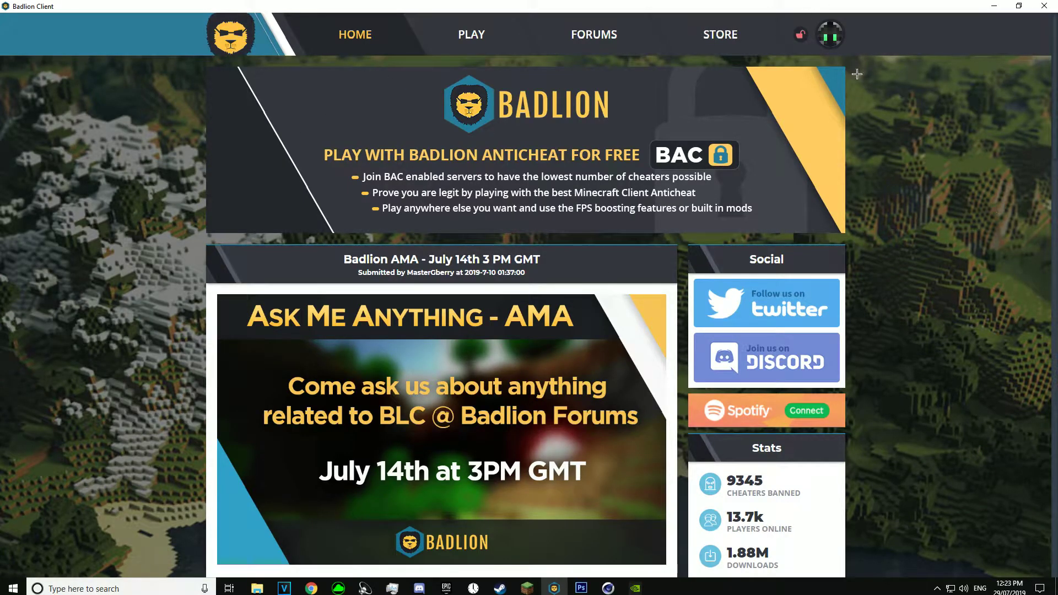
- Launch Minecraft 1.8.9 with OptiFine enabled from Badlion Client's Play page
left_click(828, 40)
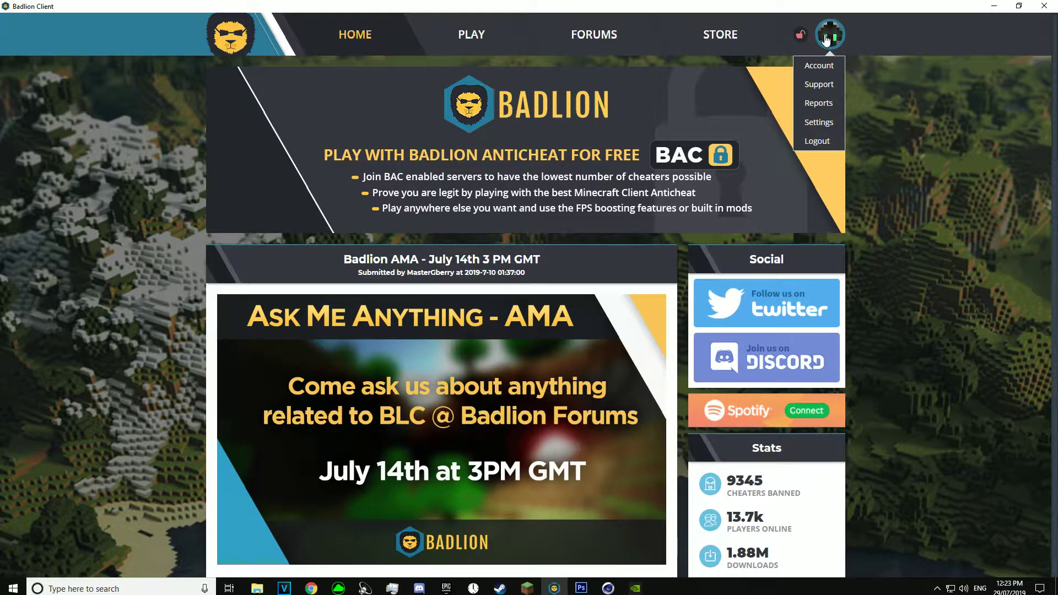
left_click(885, 99)
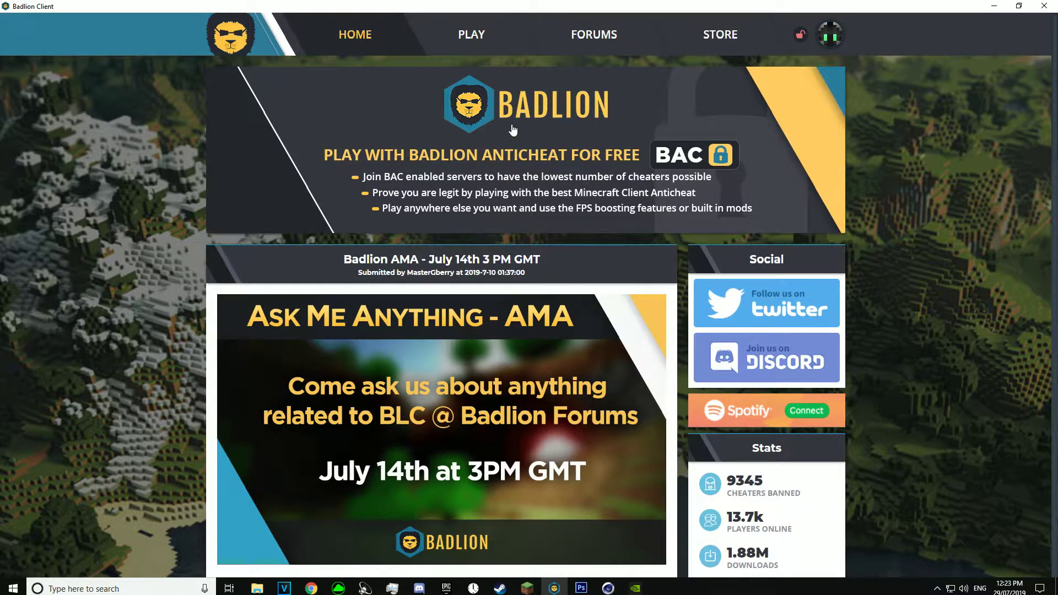
left_click(472, 37)
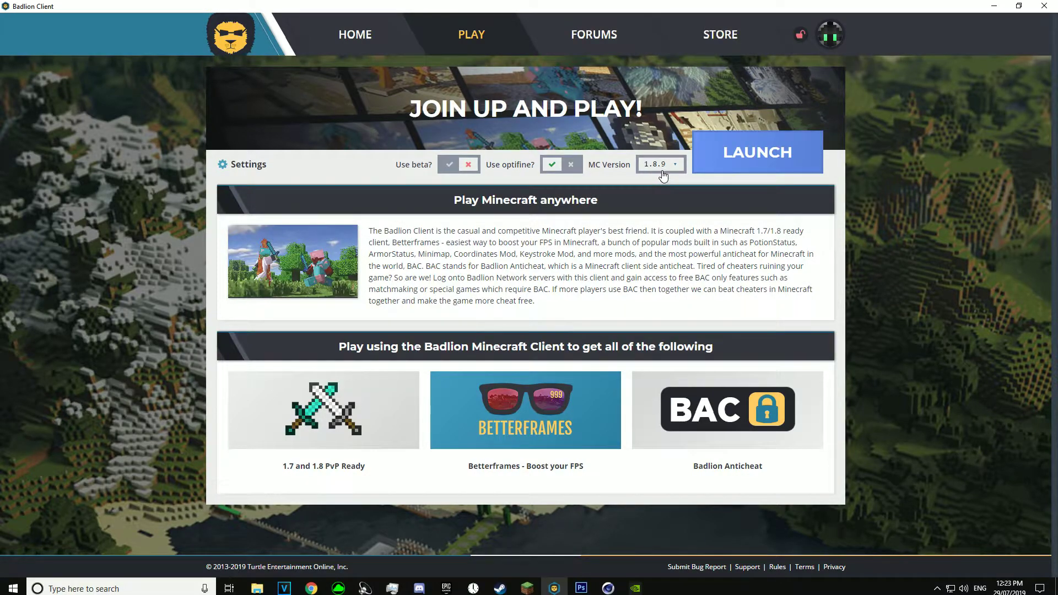
left_click(746, 160)
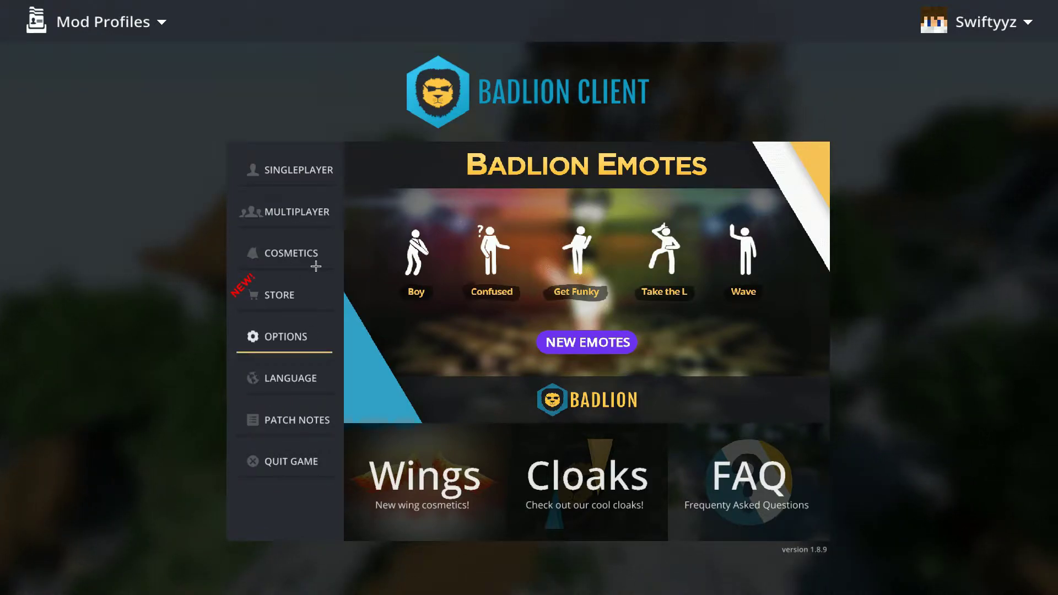
- Load the singleplayer world "New World" dated 1/04/16 12:17 PM
left_click(292, 169)
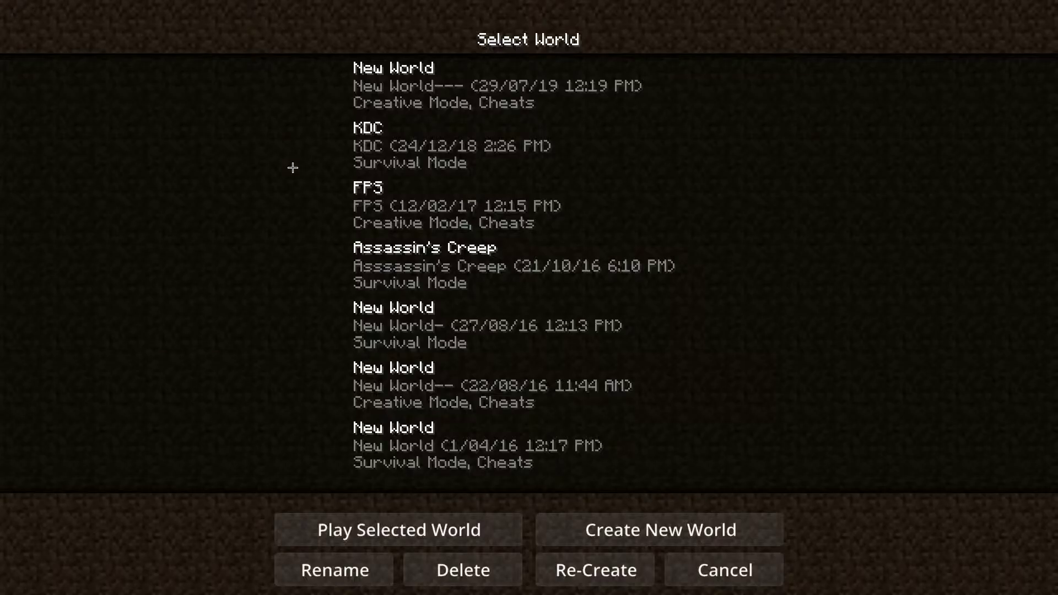
left_click(468, 432)
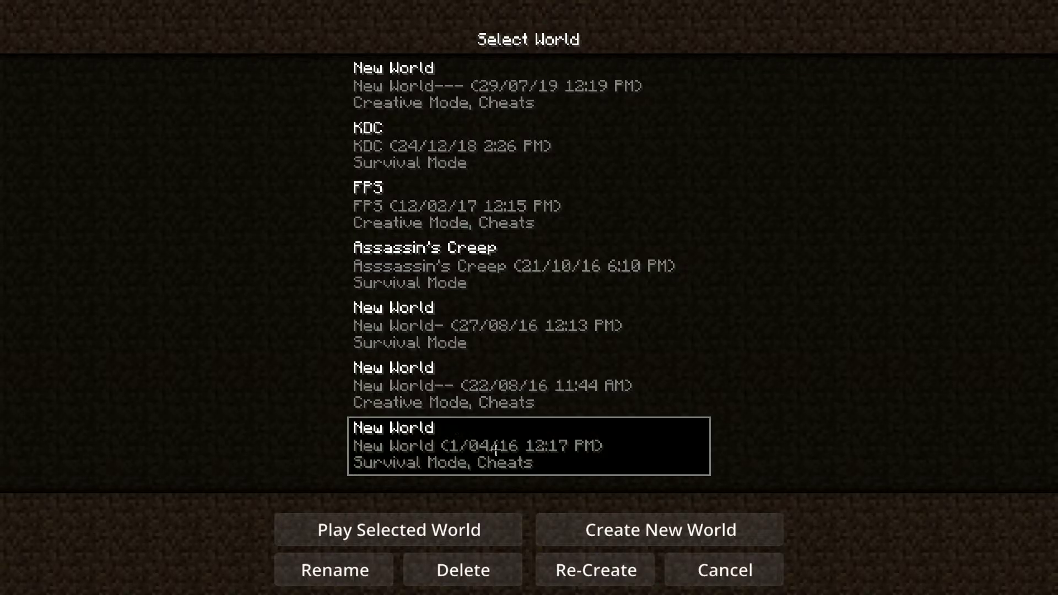
left_click(435, 529)
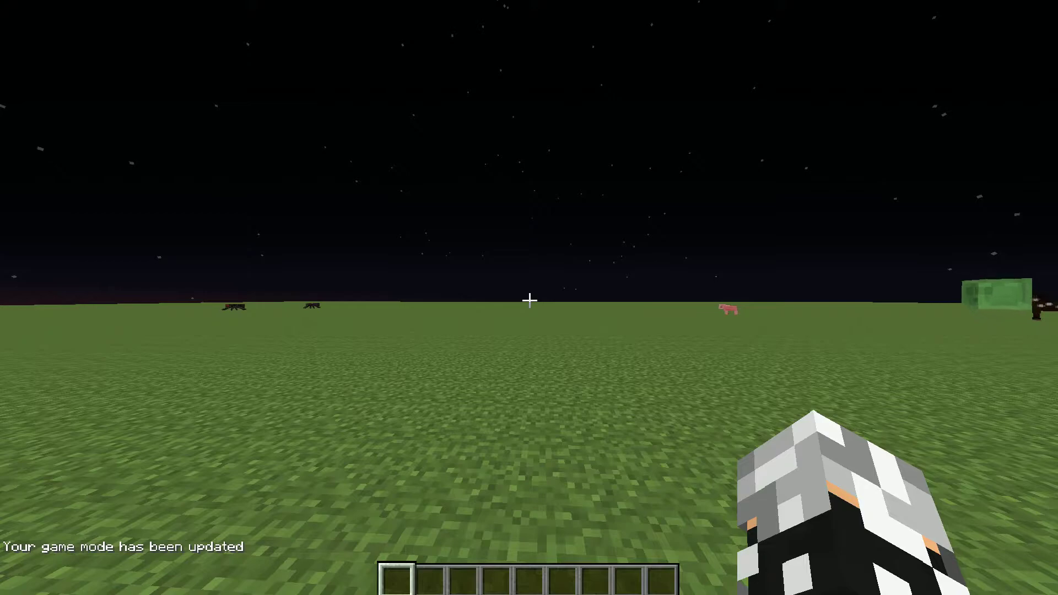
- Enable the FPS counter mod in Badlion's mod list and return to the game
key("Shift_R")
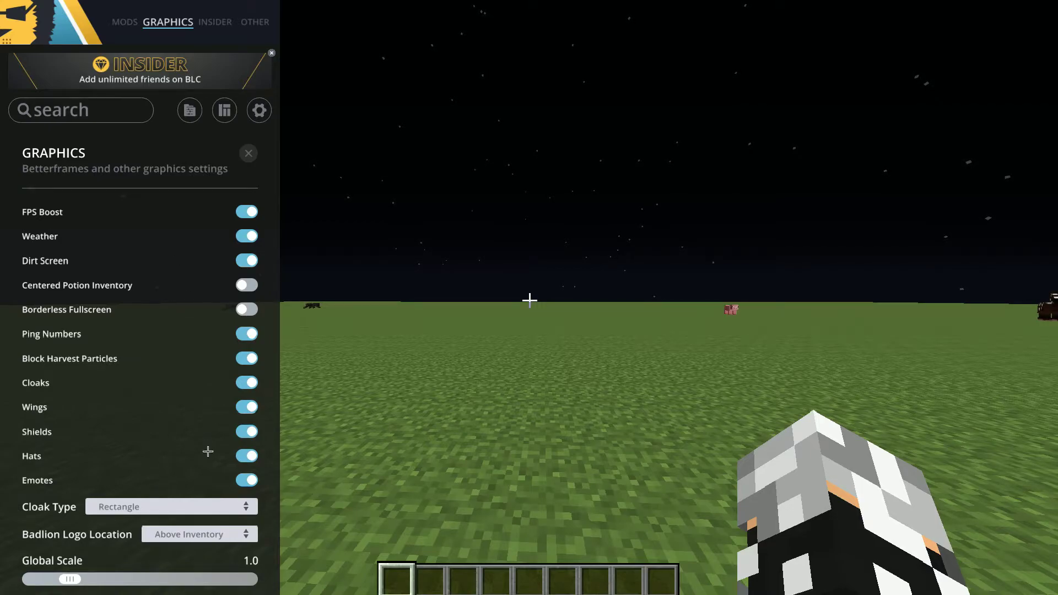
left_click(122, 20)
scroll(279, 256, "up", 5)
scroll(278, 256, "down", 8)
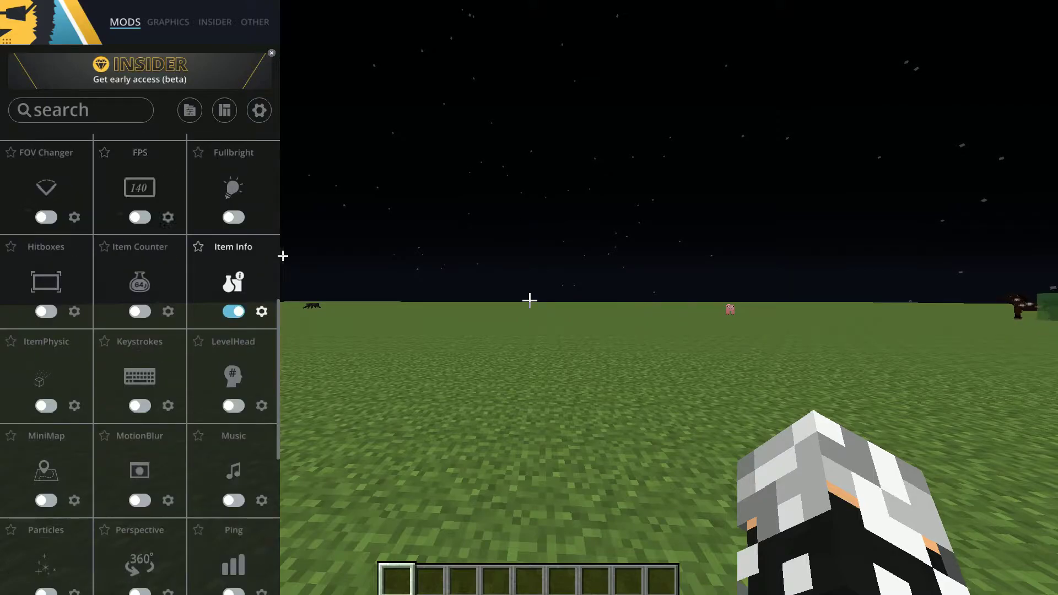
scroll(237, 311, "up", 5)
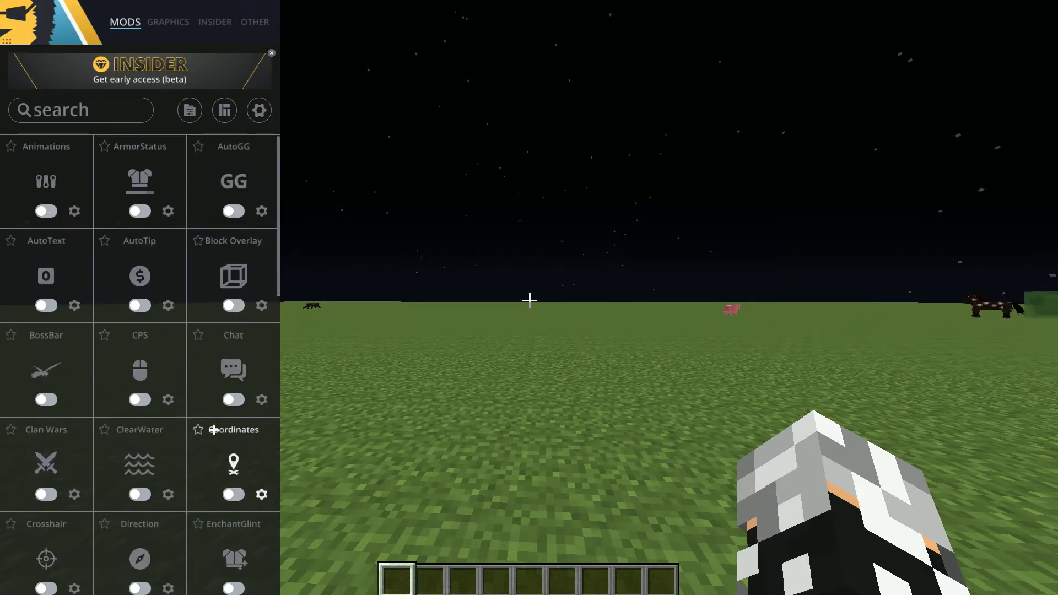
scroll(214, 430, "down", 2)
scroll(151, 338, "down", 1)
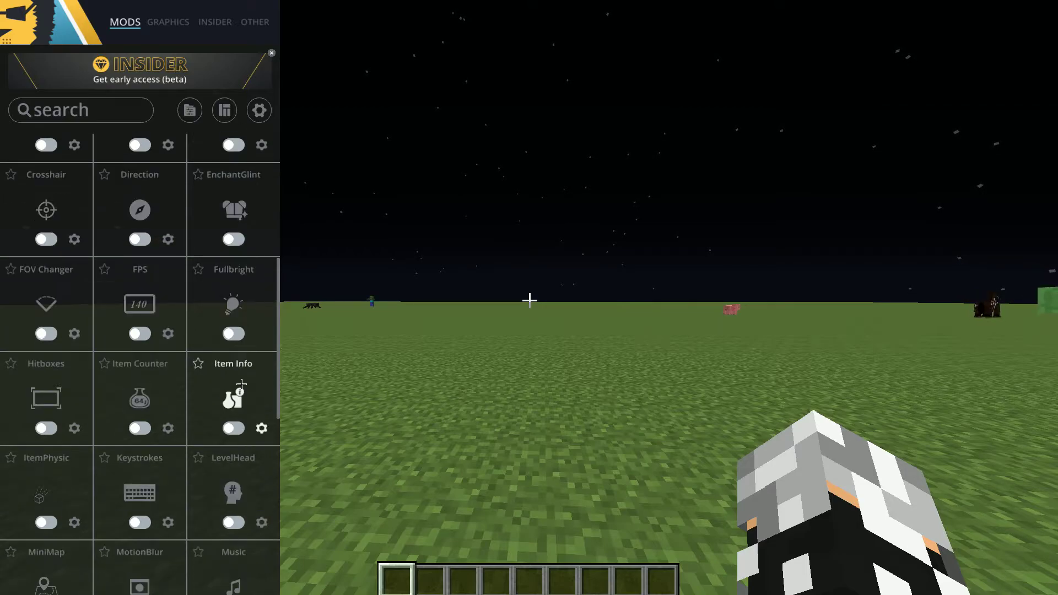
left_click(139, 334)
key("Escape")
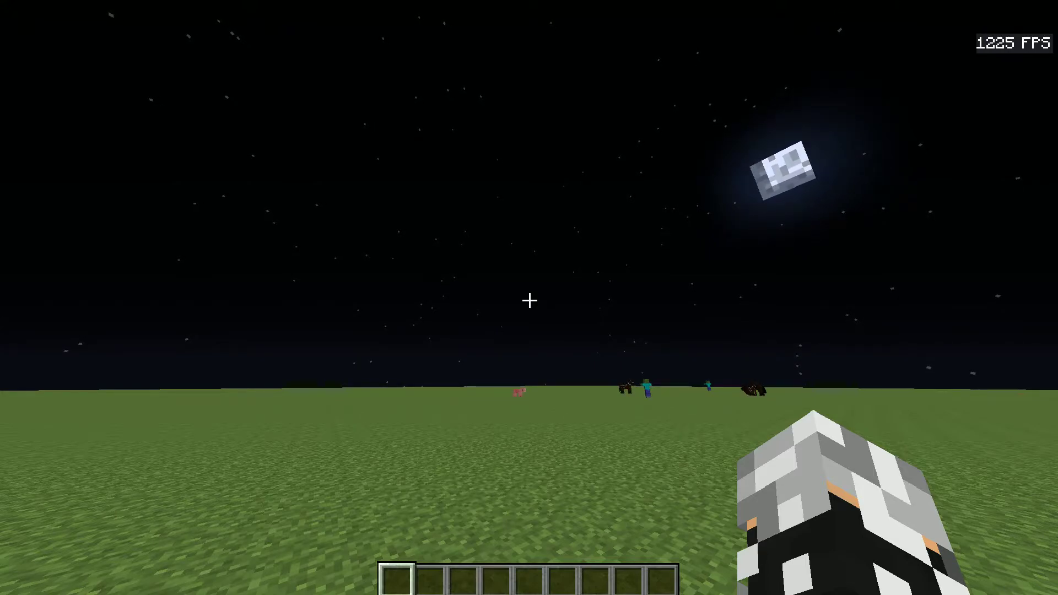
- In the mod list, switch ArmorStatus on and back off, and enable the Fullbright mod
key("Shift_R")
scroll(140, 209, "up", 5)
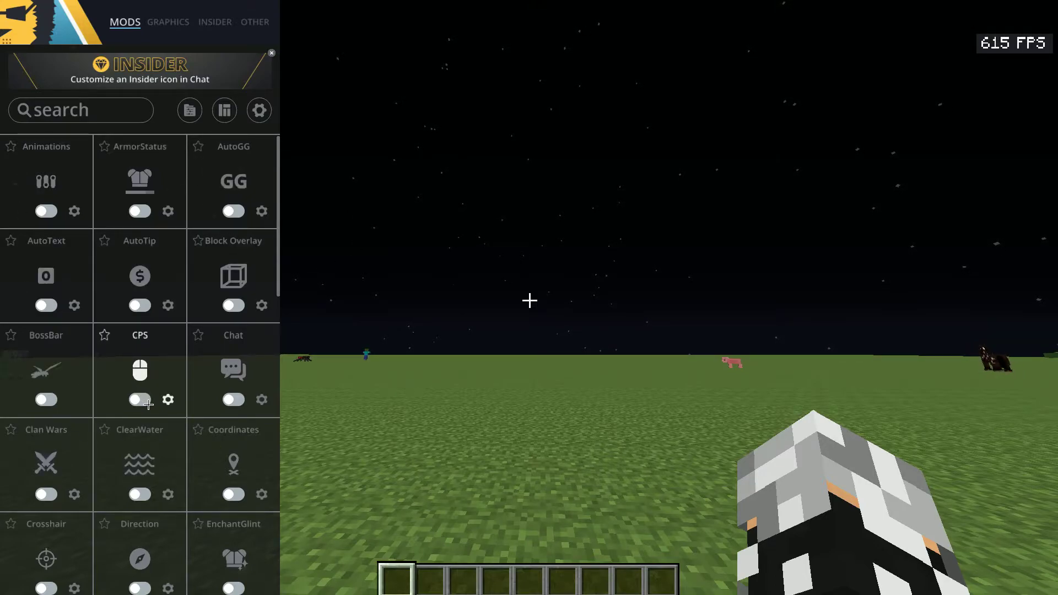
left_click(139, 212)
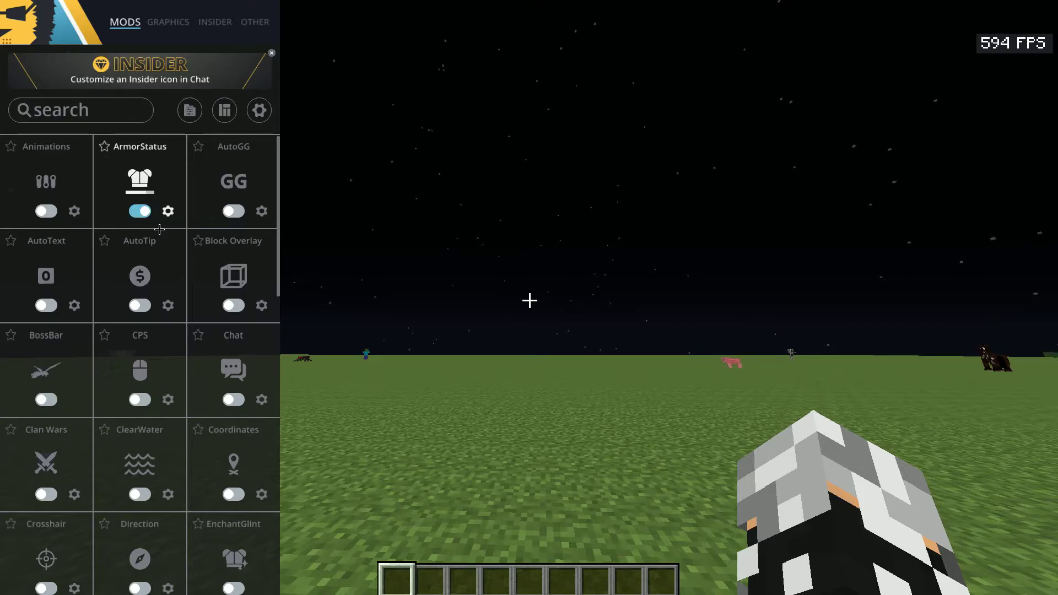
left_click(139, 211)
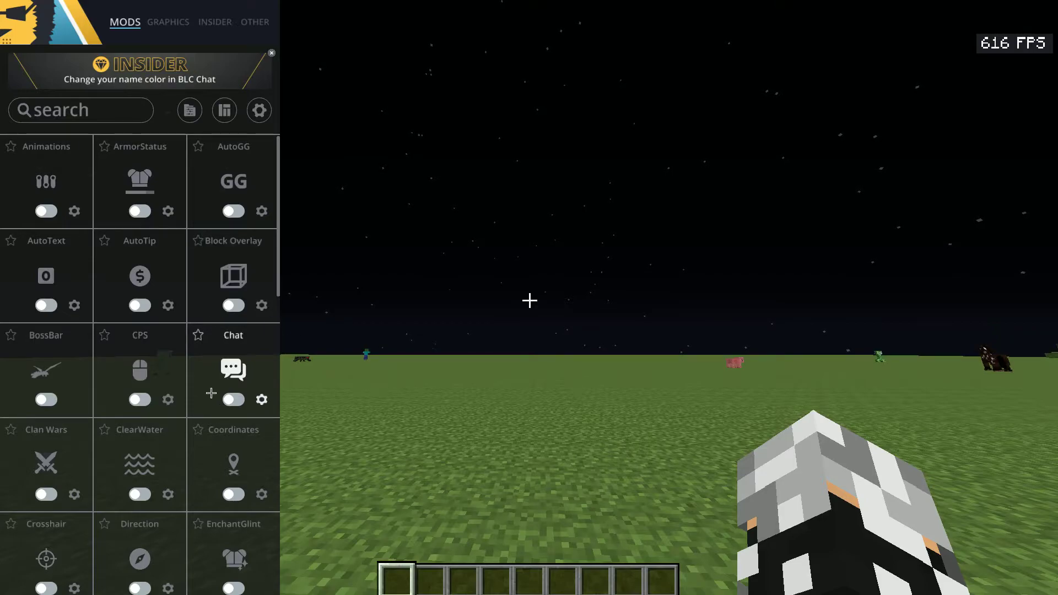
scroll(204, 386, "down", 10)
scroll(204, 387, "up", 8)
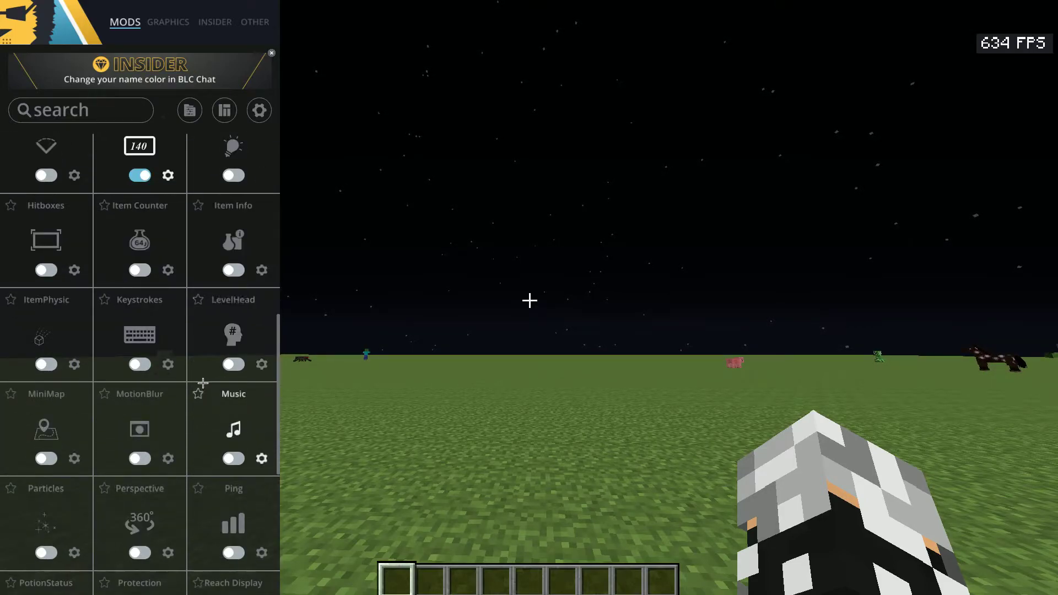
scroll(202, 390, "down", 2)
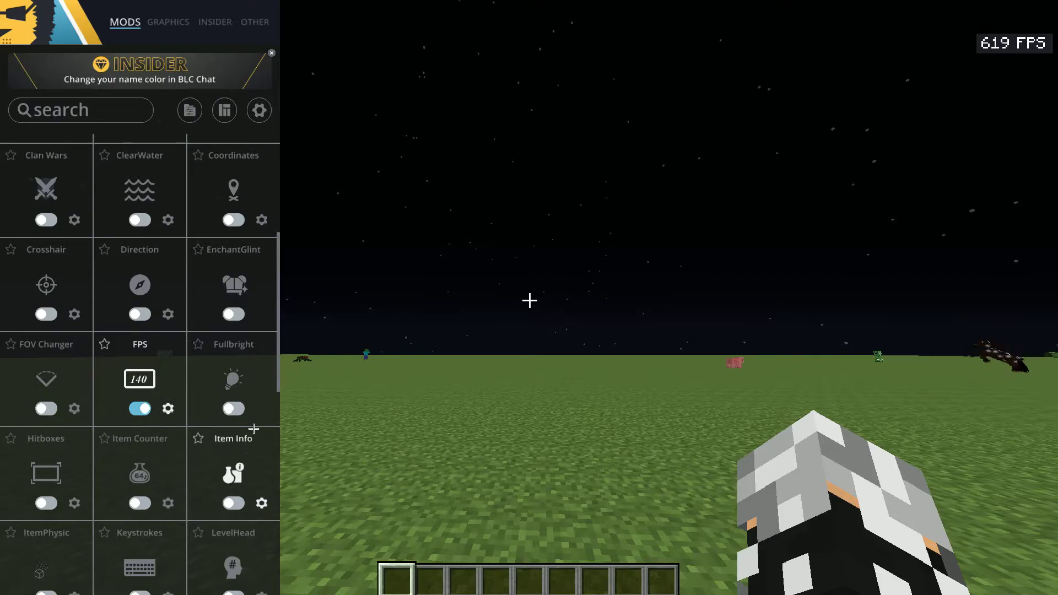
left_click(240, 412)
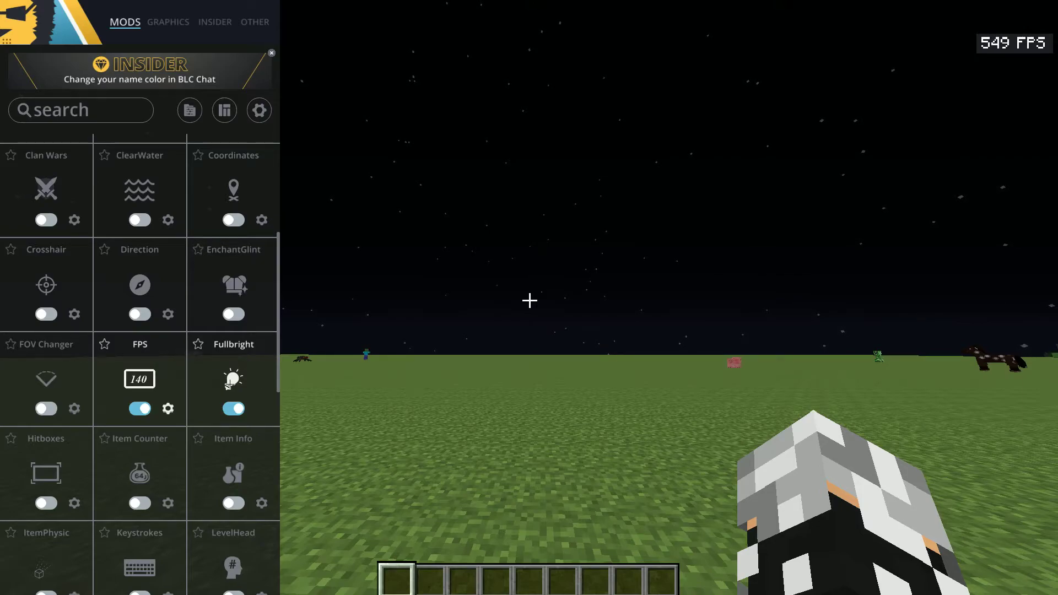
- Enable the ToggleSneak mod, review its settings and return to the game
scroll(140, 391, "down", 10)
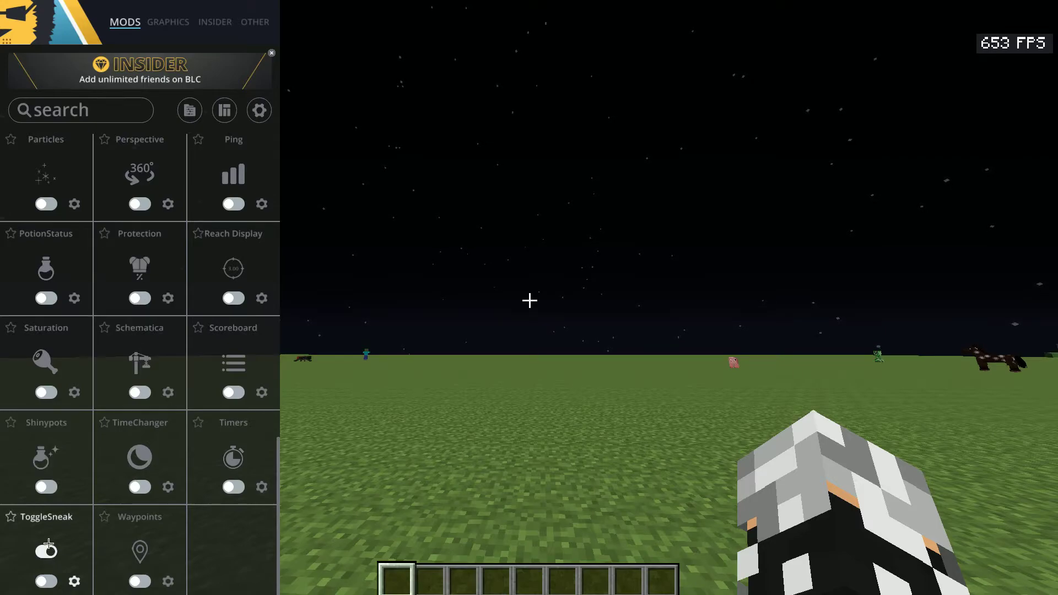
left_click(47, 582)
left_click(74, 581)
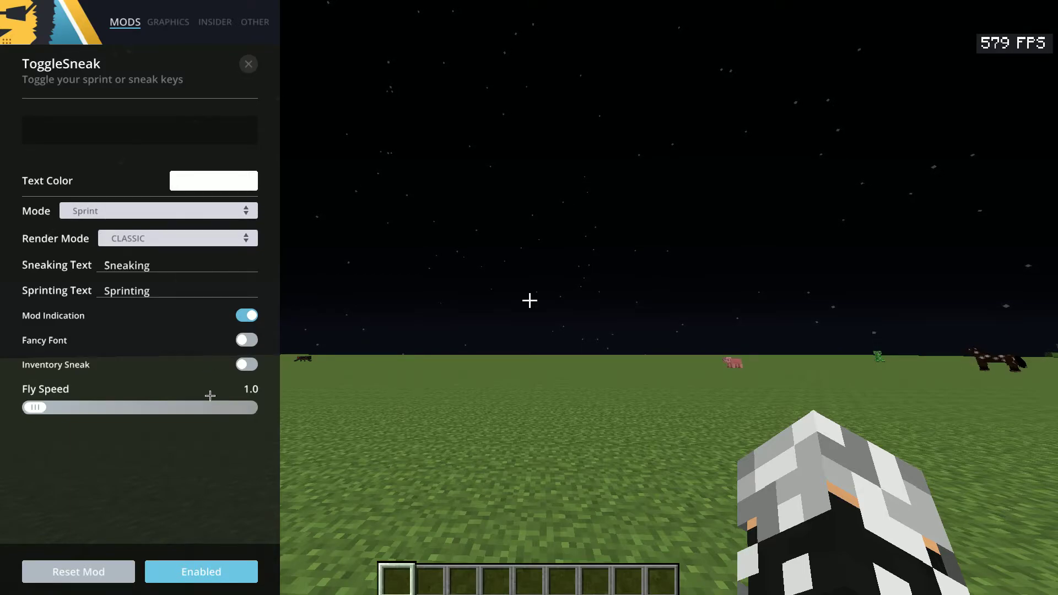
key("Escape")
- Toggle sprinting on and run across the flat world to test it
key("w")
key("ctrl")
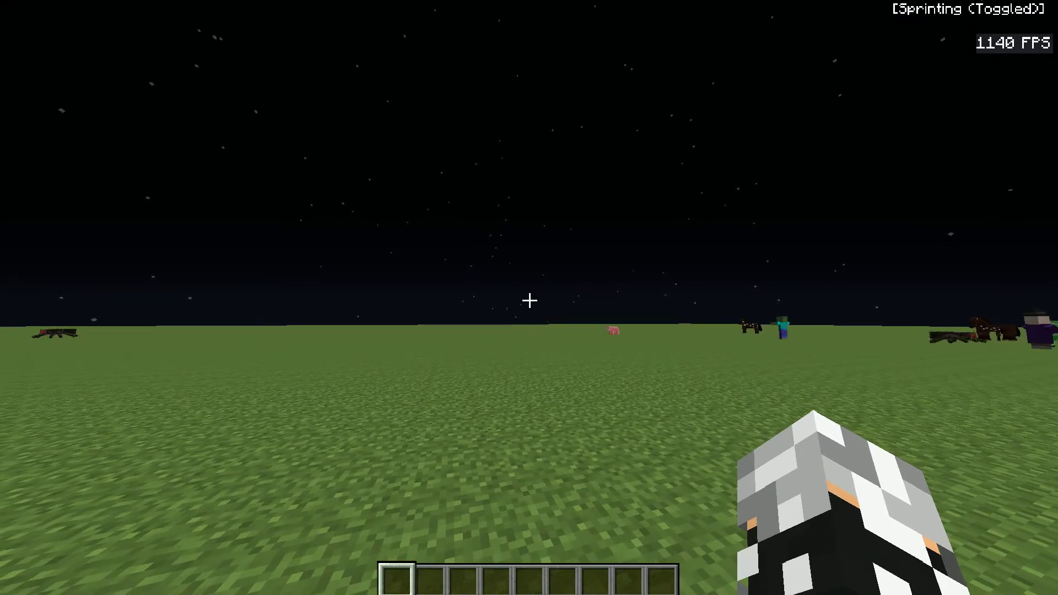
key("w")
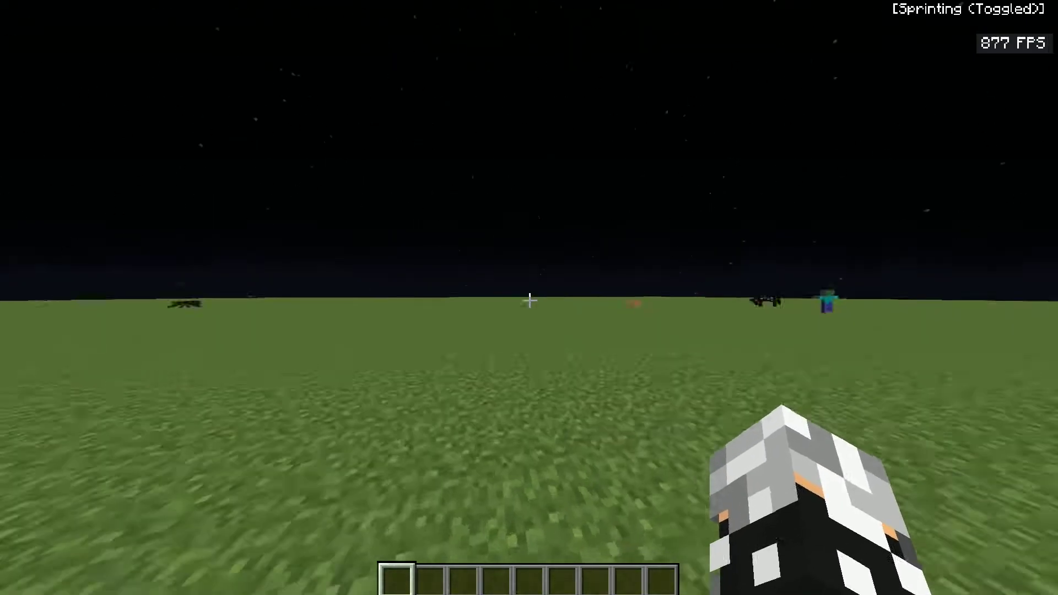
left_click(529, 300)
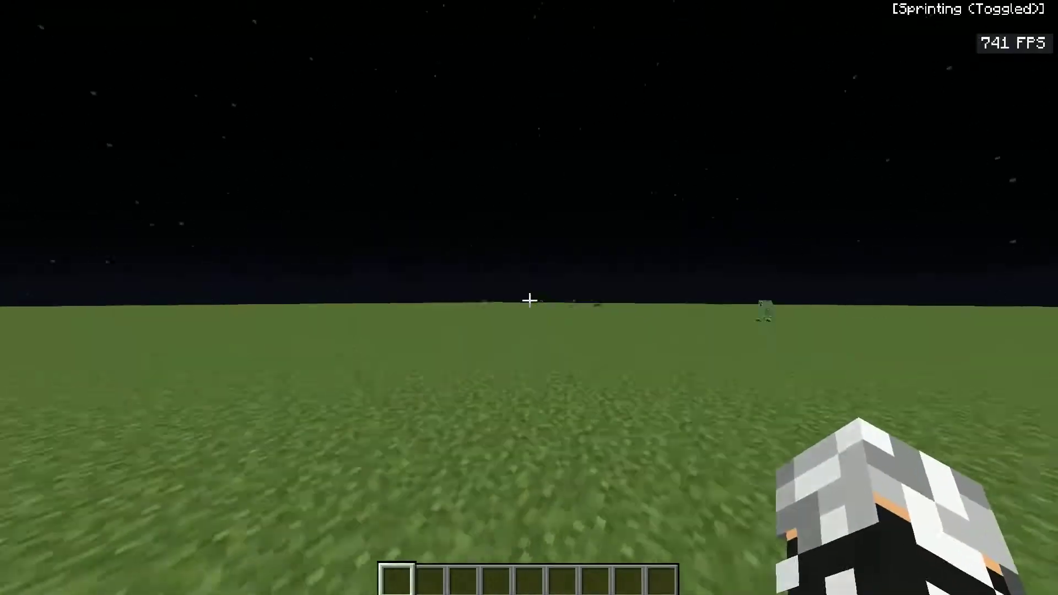
left_click(529, 300)
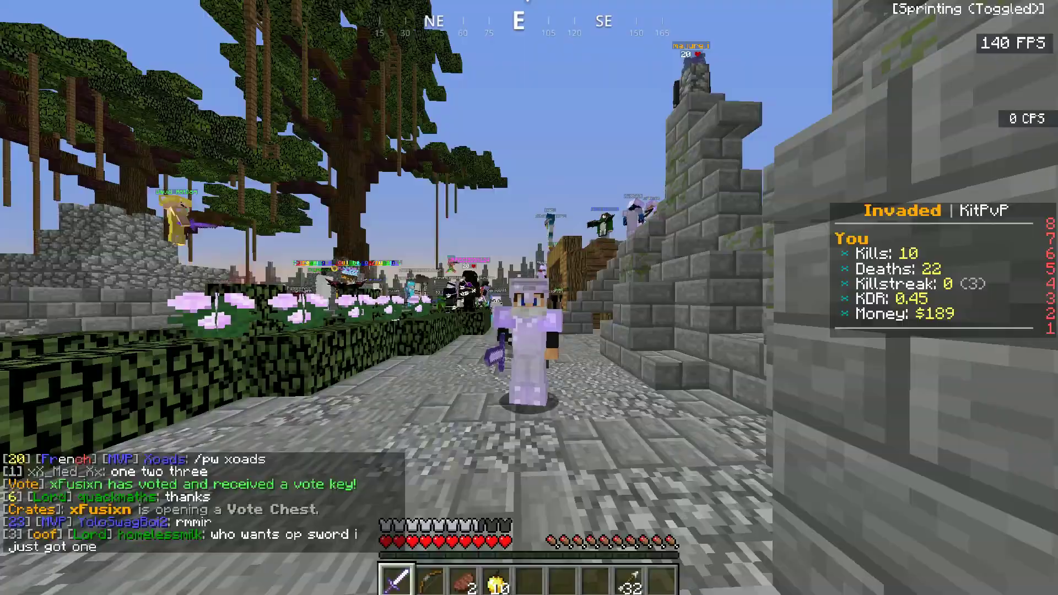
- In Badlion's GUI editing mode, move the sprint indicator slightly down and return to the game
key("Shift_R")
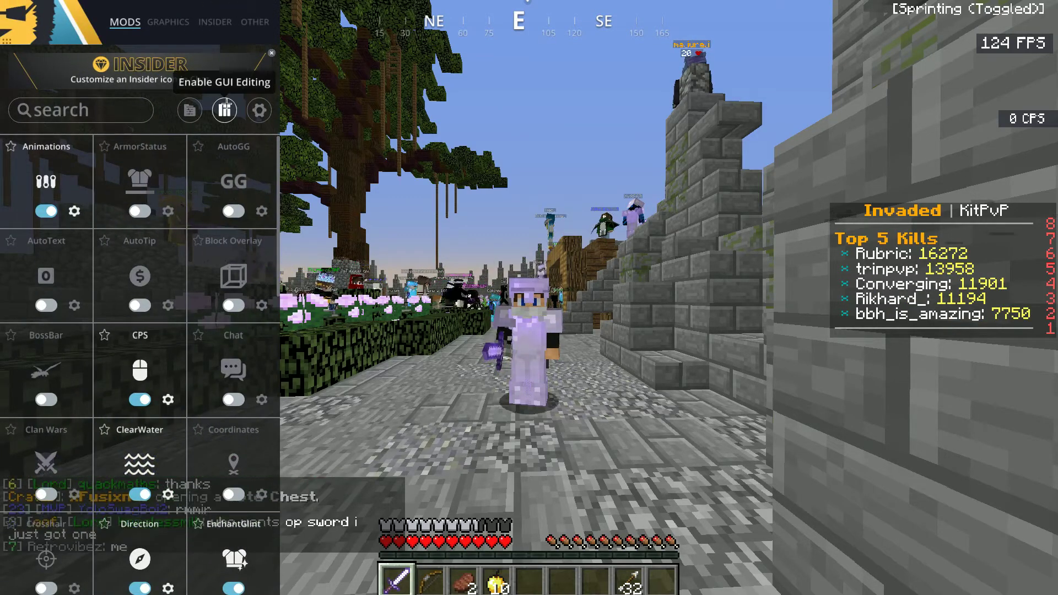
left_click(223, 111)
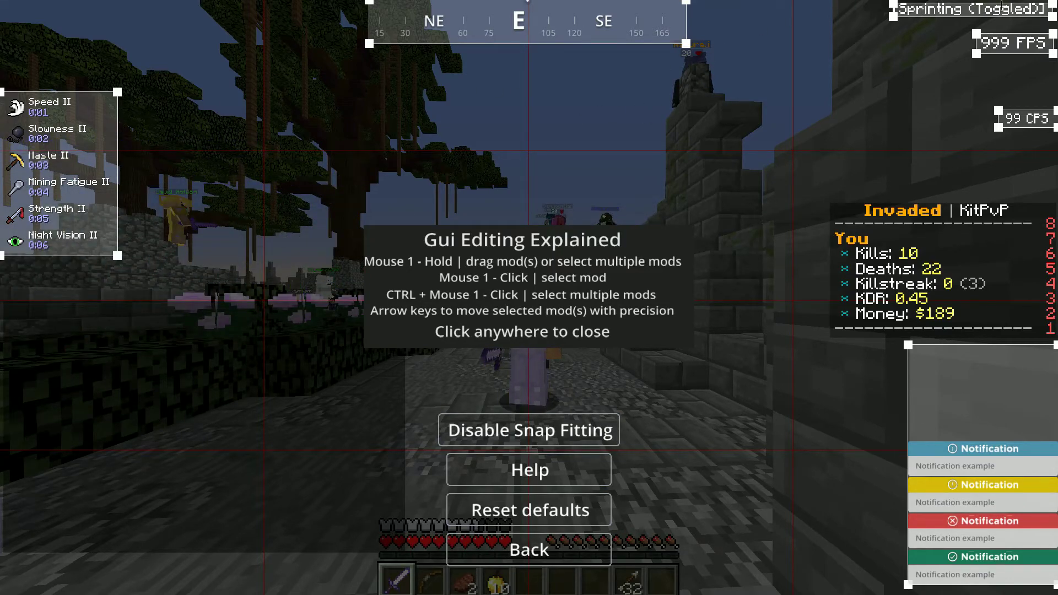
mouse_move(997, 7)
left_mouse_down()
mouse_move(598, 187)
mouse_move(182, 19)
mouse_move(83, 15)
mouse_move(950, 46)
mouse_move(986, 16)
left_mouse_up()
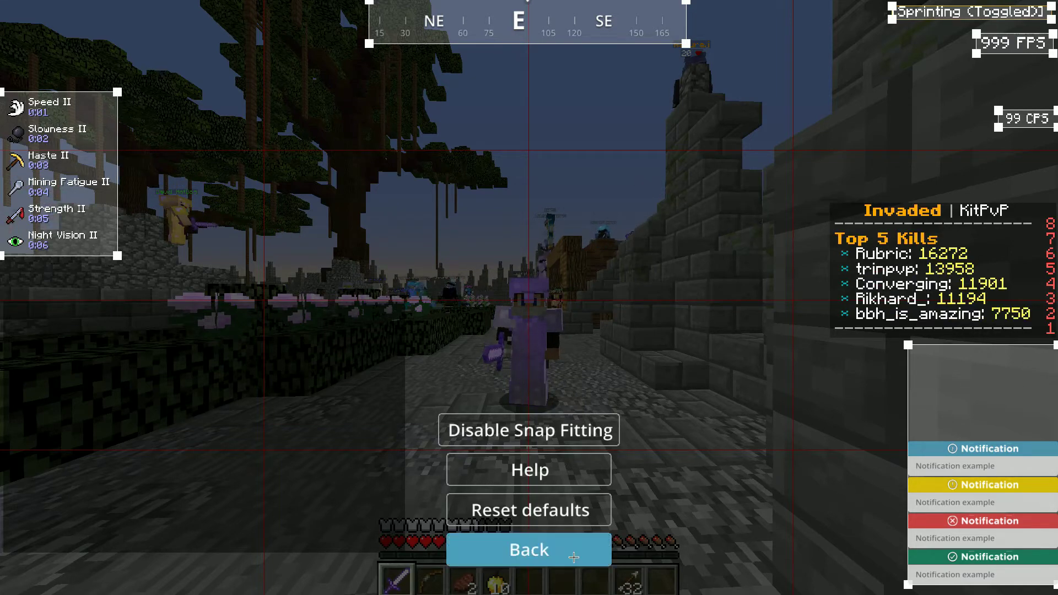
left_click(574, 551)
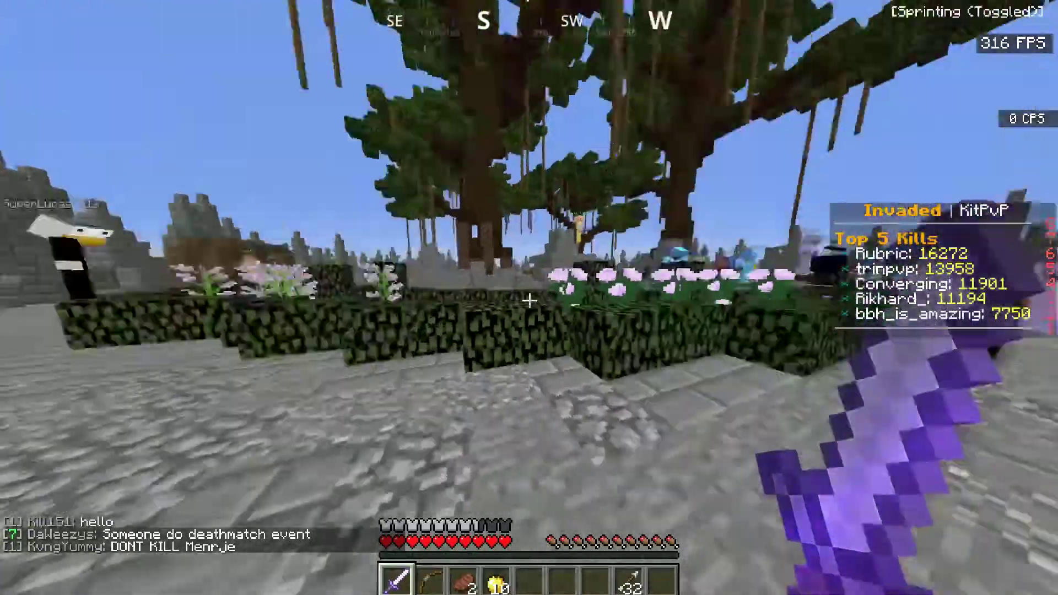
- Eat a golden apple from the hotbar and switch back to the sword
key("4")
right_click(529, 298)
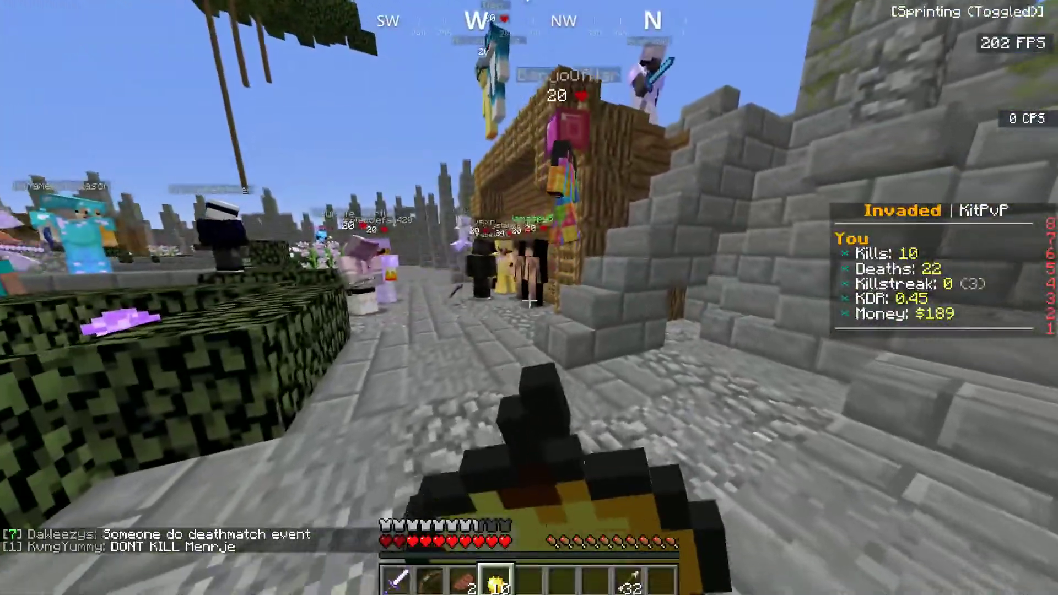
key("1")
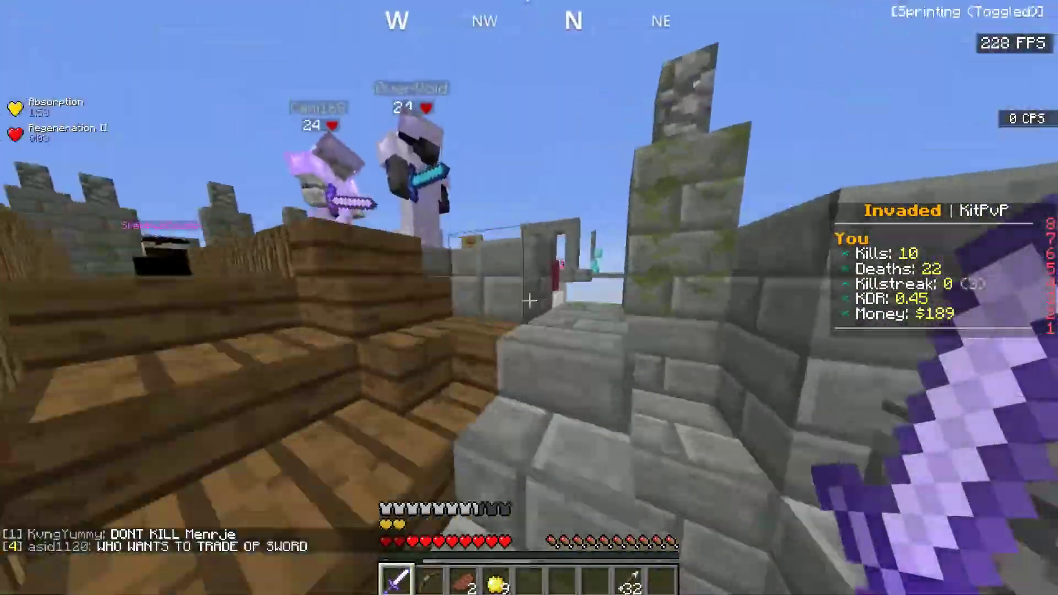
- Run and jump from the stone ledge past the floating blocks and stone arches over the KitPvP arena
key("w")
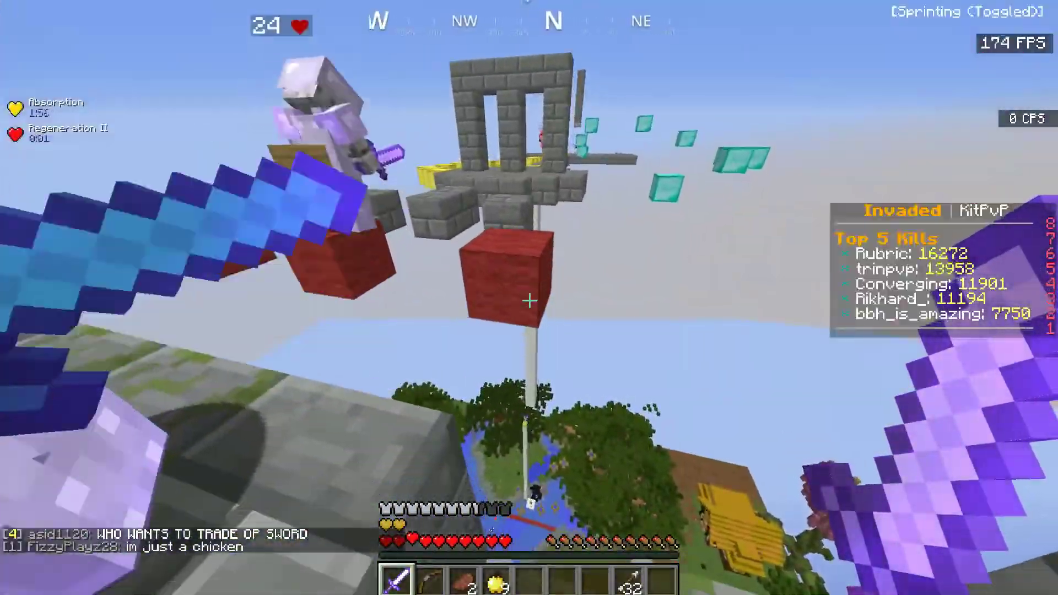
key("w")
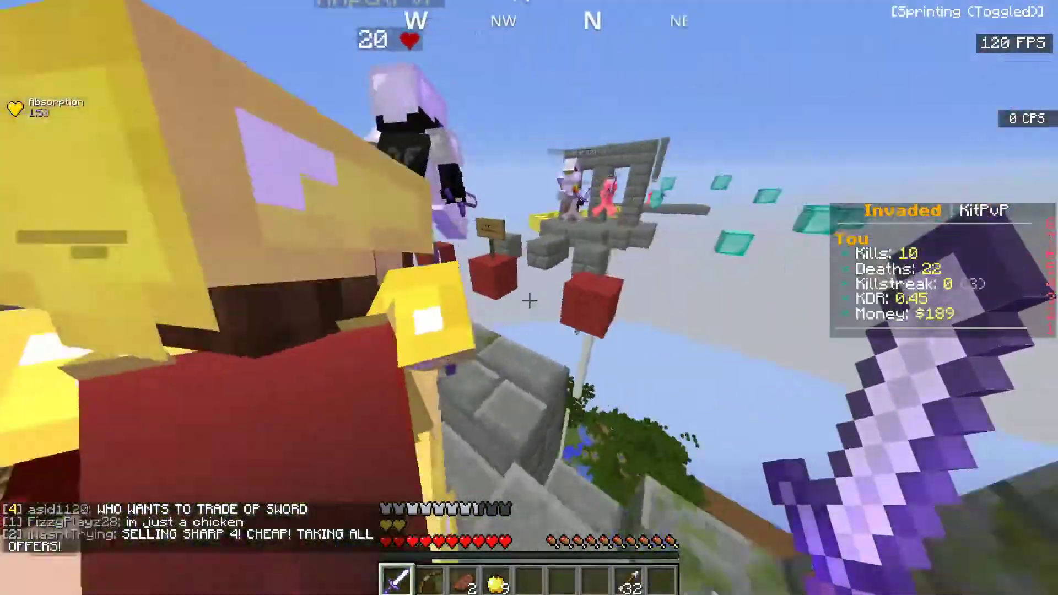
left_click(529, 300)
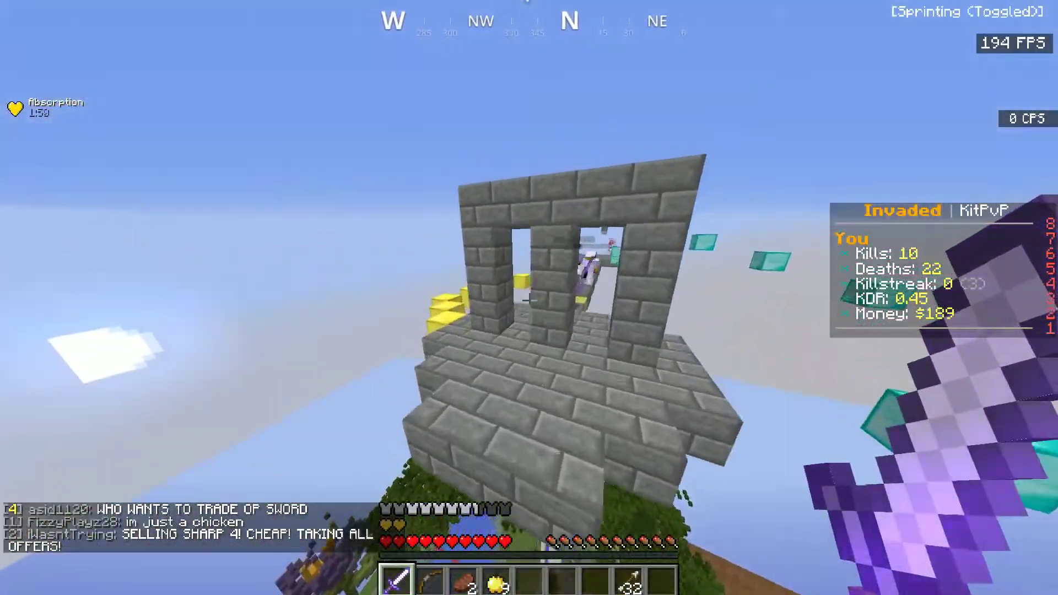
key("w")
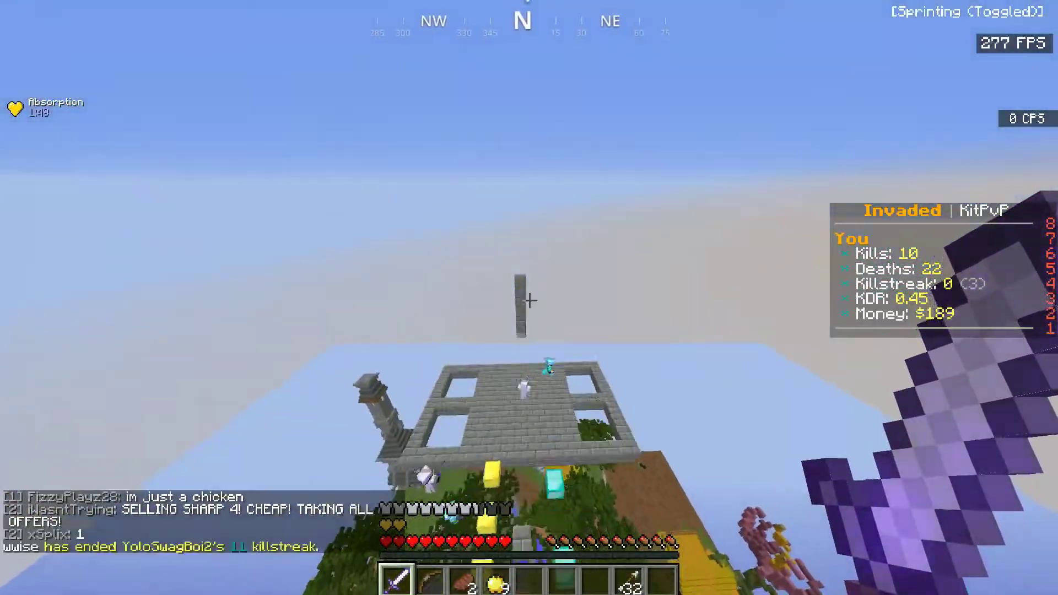
key("w")
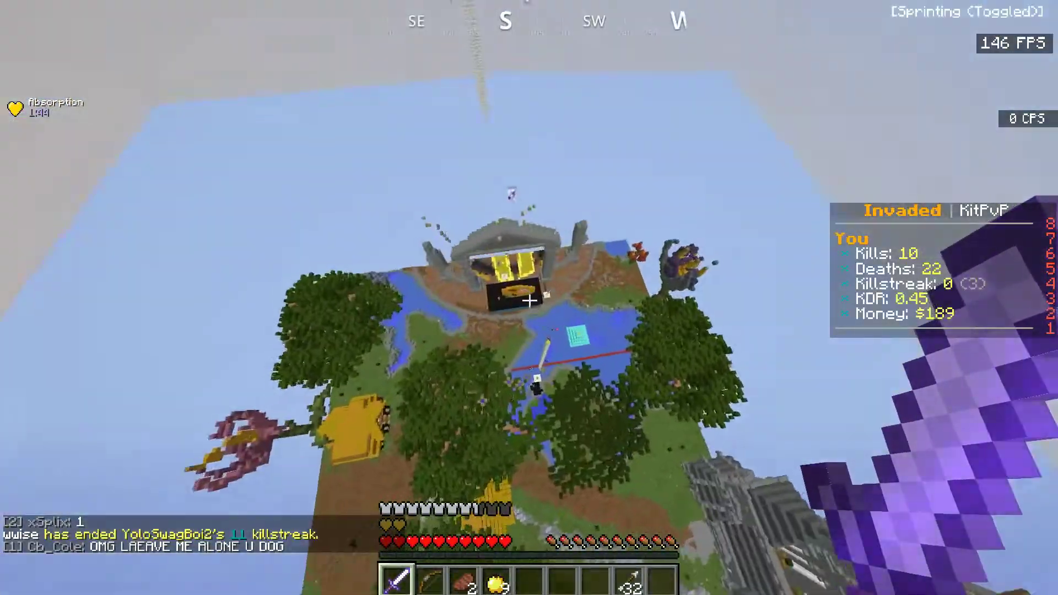
- Drop into the KitPvP arena, swing the sword on the red bridge and run across the grass beside the river
key("w")
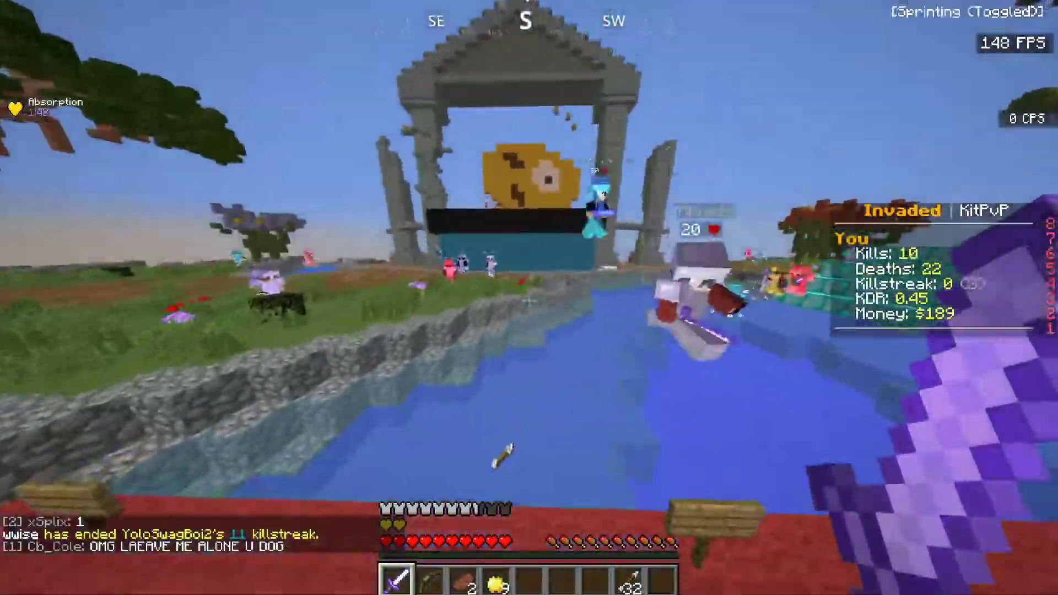
key("w")
left_click(529, 298)
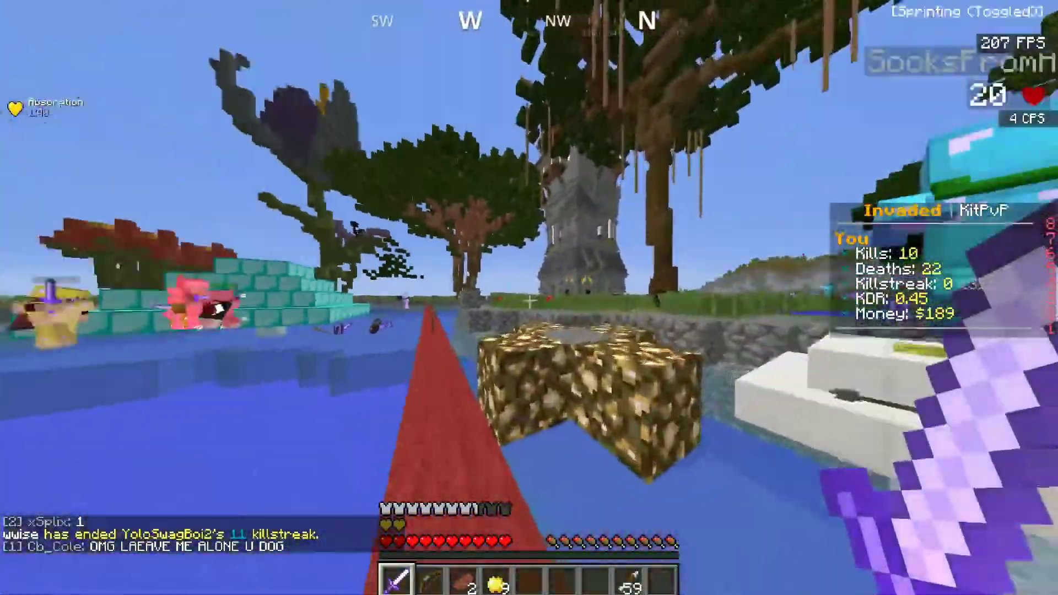
key("w")
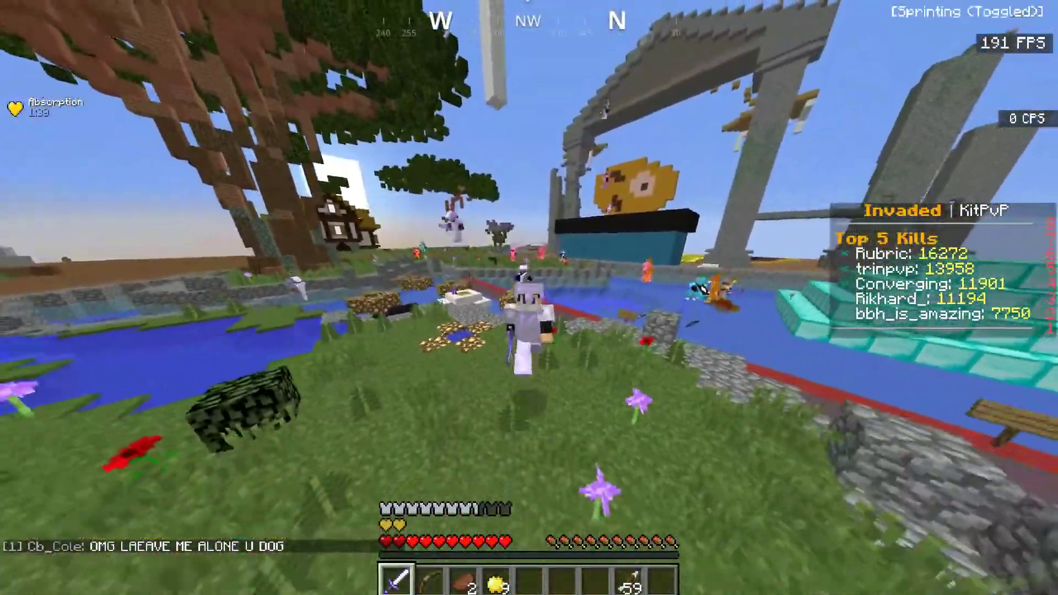
key("w")
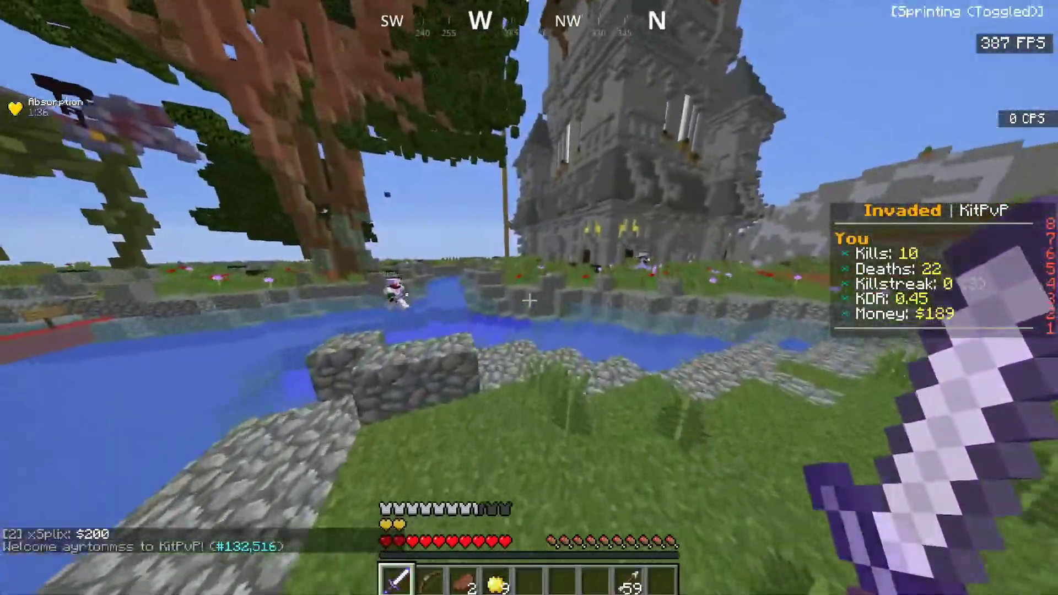
- Chase the armoured player along the river by the castle and strike with the sword until the opponent is killed
key("w")
left_click(529, 298)
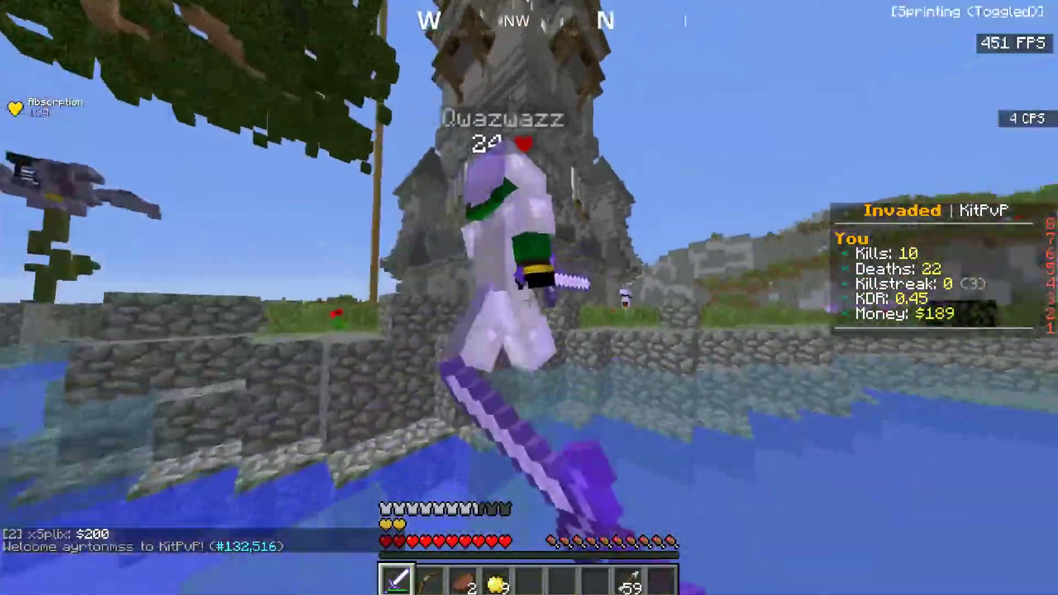
left_click(529, 297)
left_click(529, 297)
left_click(529, 297)
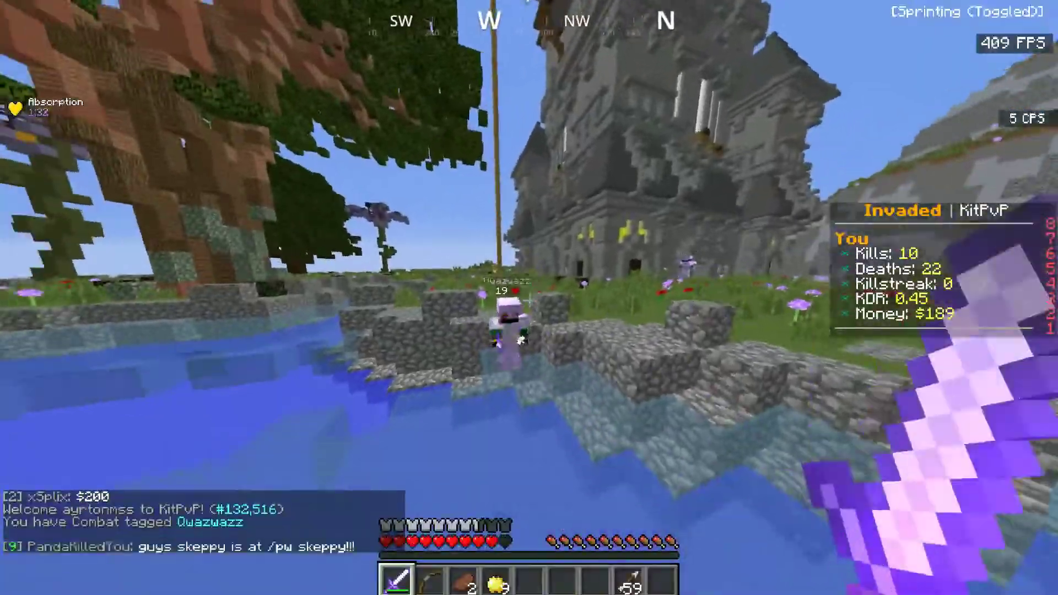
key("w")
left_click(529, 297)
left_click(529, 297)
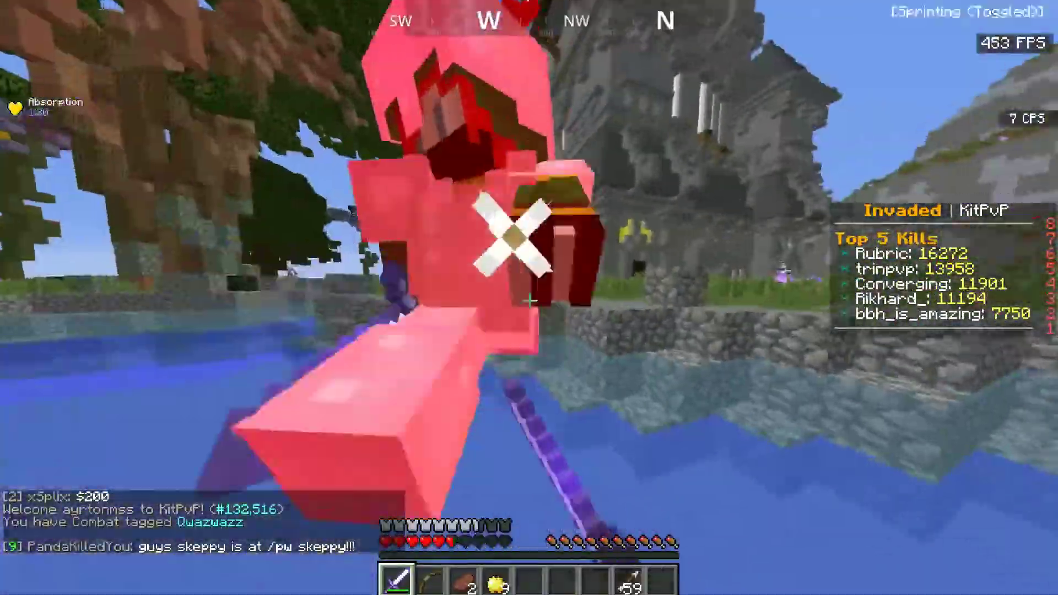
left_click(529, 297)
left_click(529, 297)
left_click(529, 298)
left_click(529, 297)
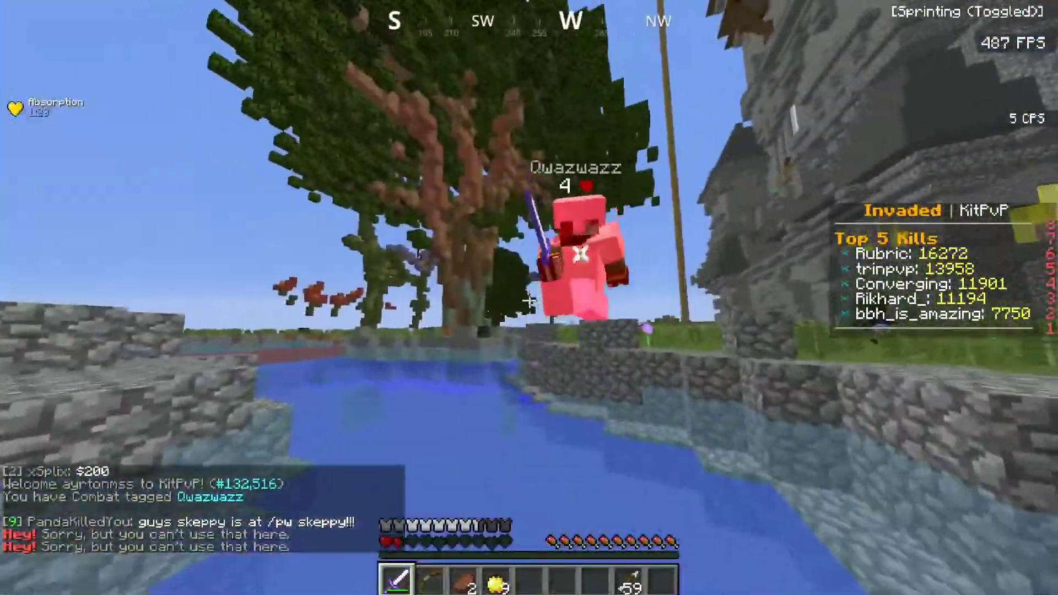
left_click(529, 297)
left_click(529, 297)
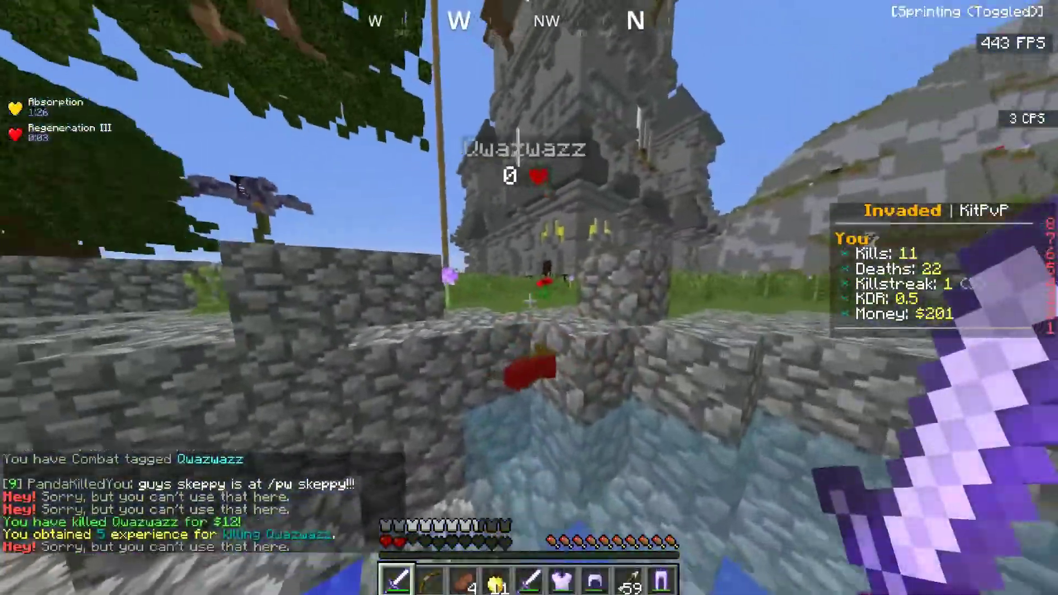
- Eat a golden apple near the castle and shoot arrows with the bow while advancing on the players by the timber house
key("4")
right_click(529, 300)
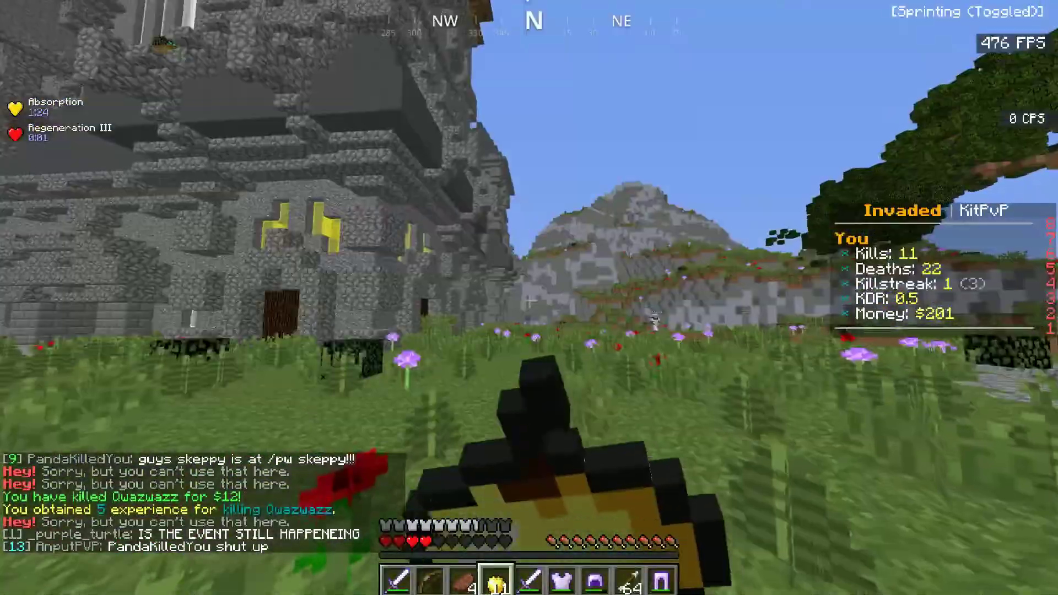
key("2")
right_click(529, 300)
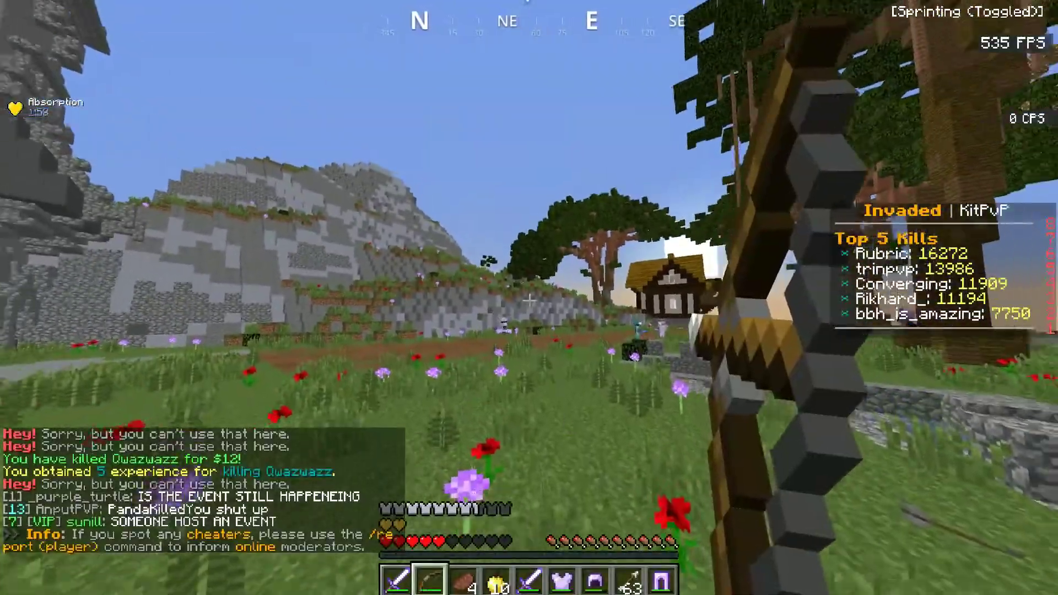
right_click(529, 298)
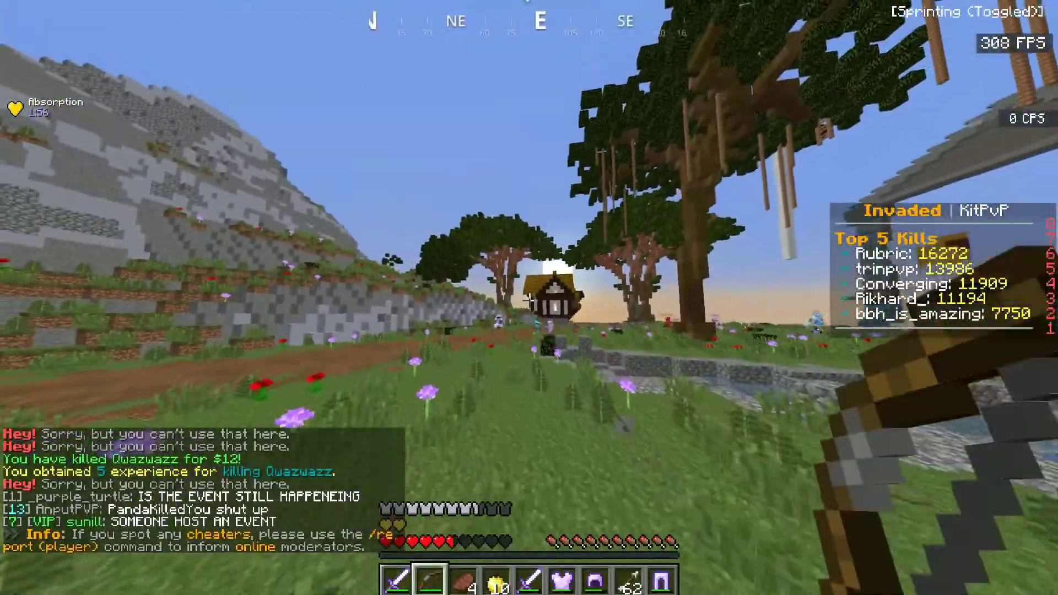
key("w")
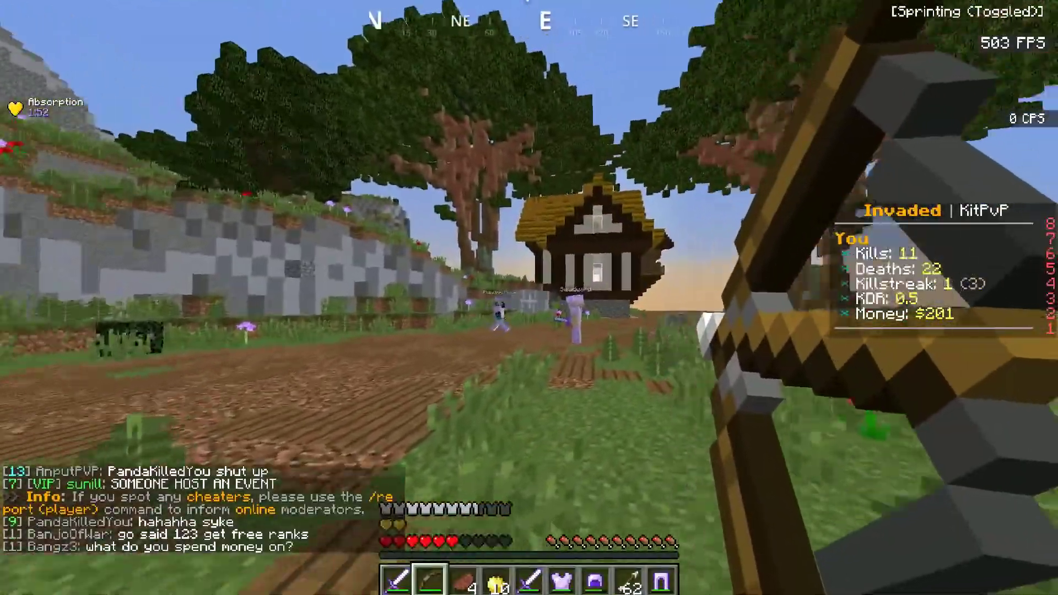
right_click(529, 300)
key("w")
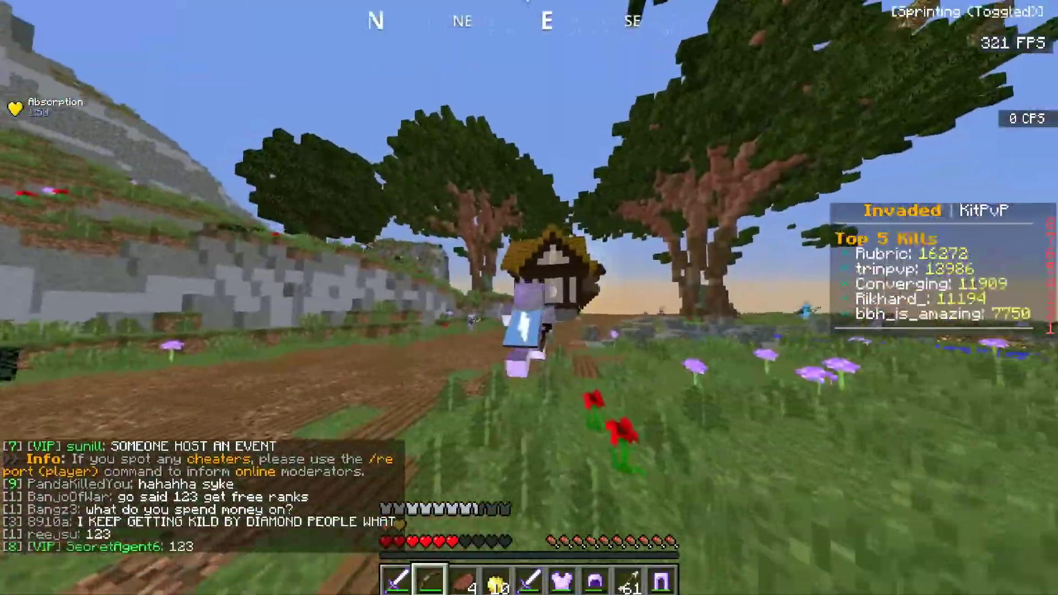
- Eat another golden apple and fight the player on the grassy hillside with the sword, chasing them toward the castle
key("4")
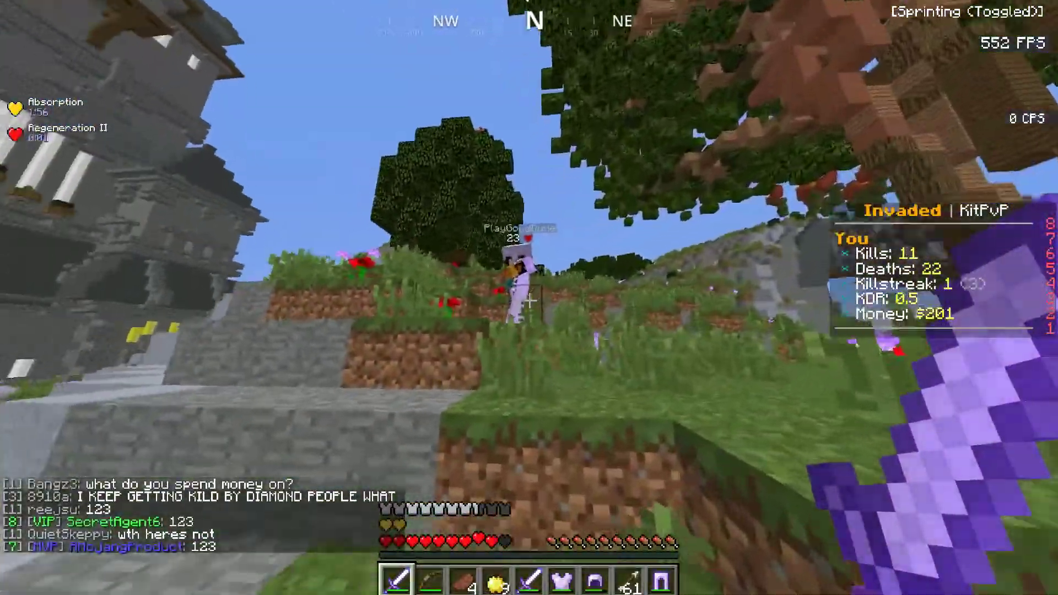
left_click(529, 300)
left_click(529, 300)
left_click(529, 299)
left_click(529, 300)
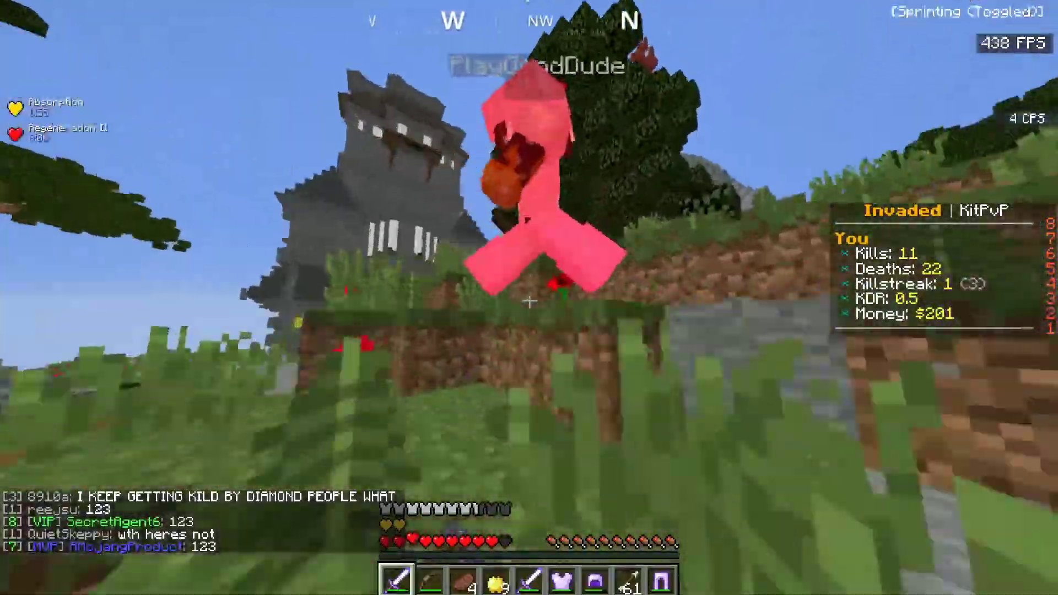
left_click(529, 300)
left_click(529, 299)
left_click(529, 299)
left_click(529, 300)
left_click(529, 300)
left_click(529, 300)
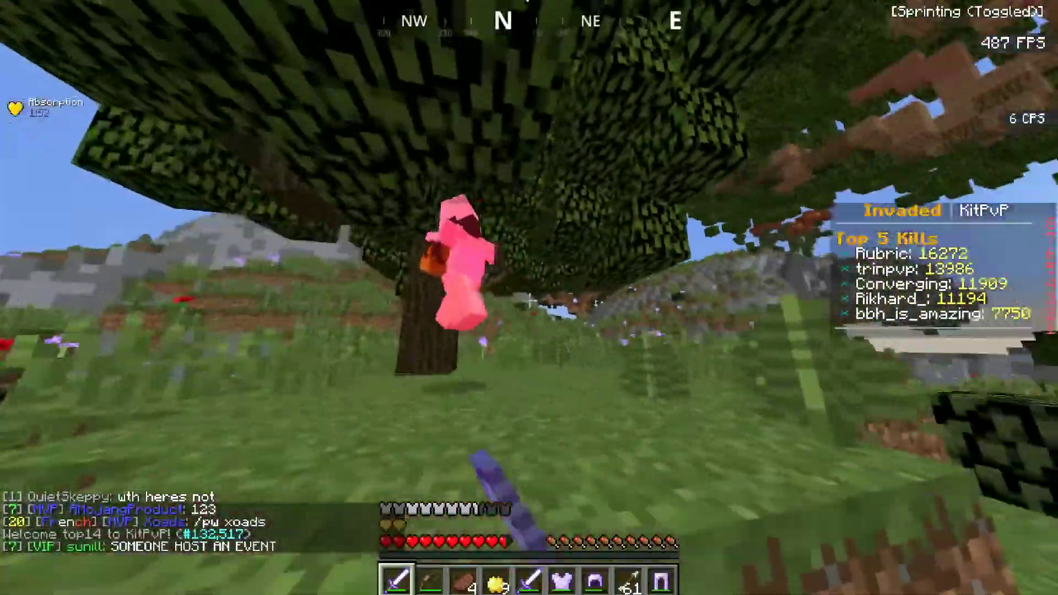
left_click(529, 300)
left_click(529, 300)
left_click(529, 300)
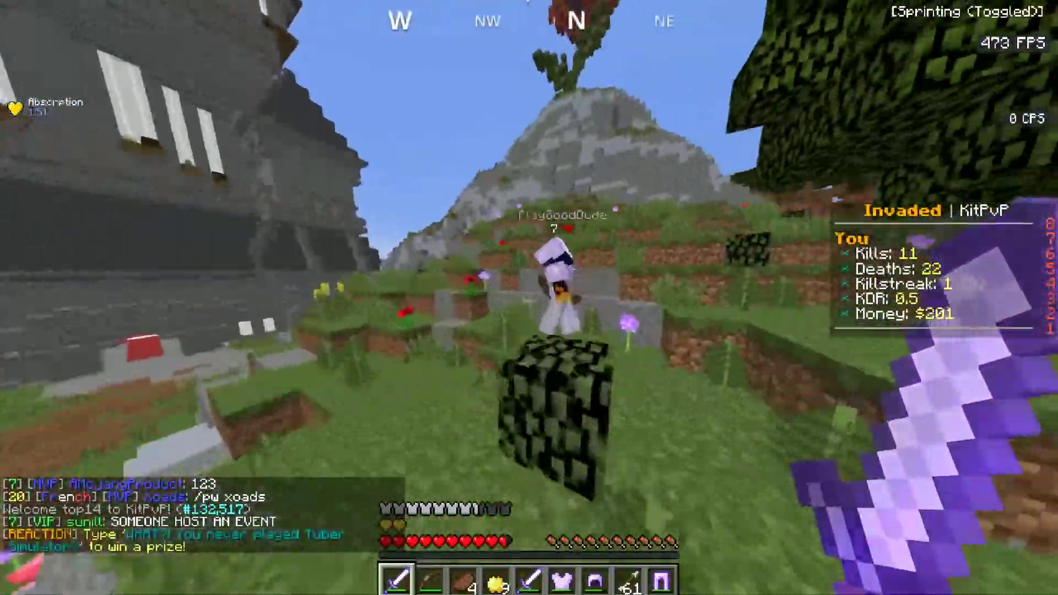
left_click(529, 300)
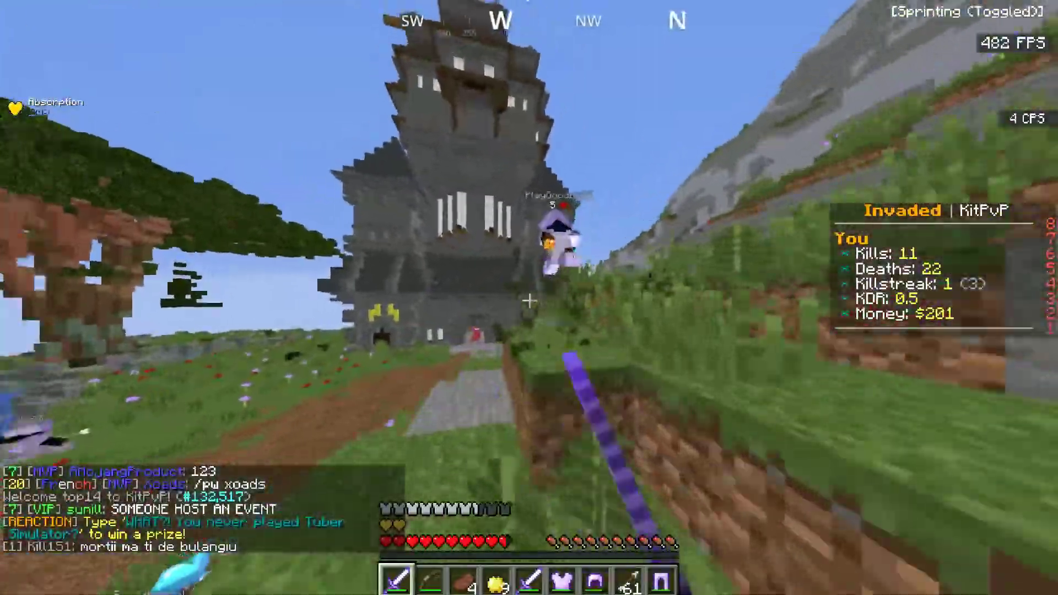
left_click(529, 300)
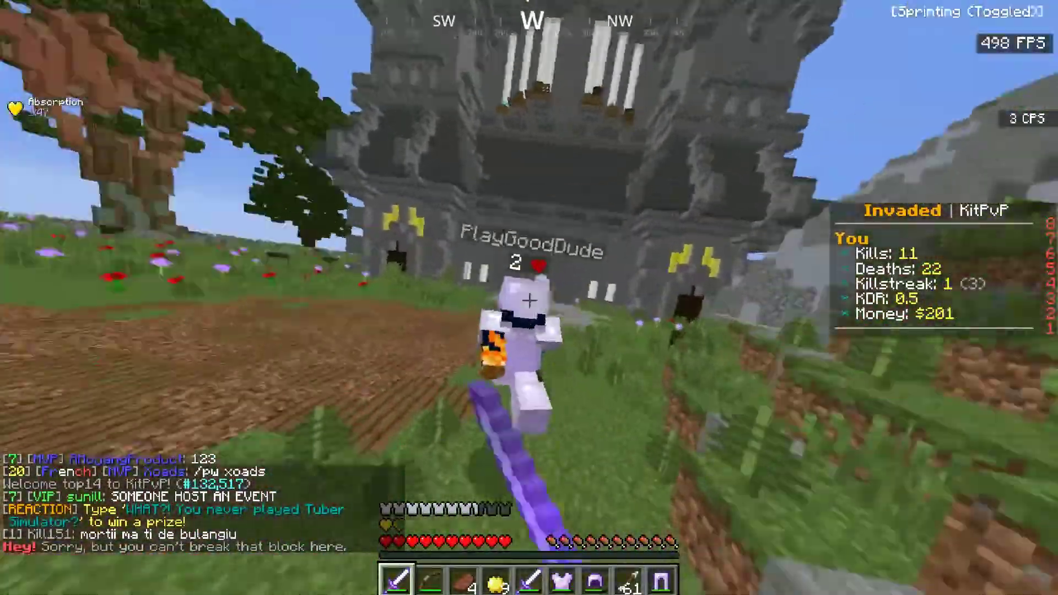
left_click(529, 300)
- Move along the dirt path and shoot arrows with the bow at the players under the trees
key("w")
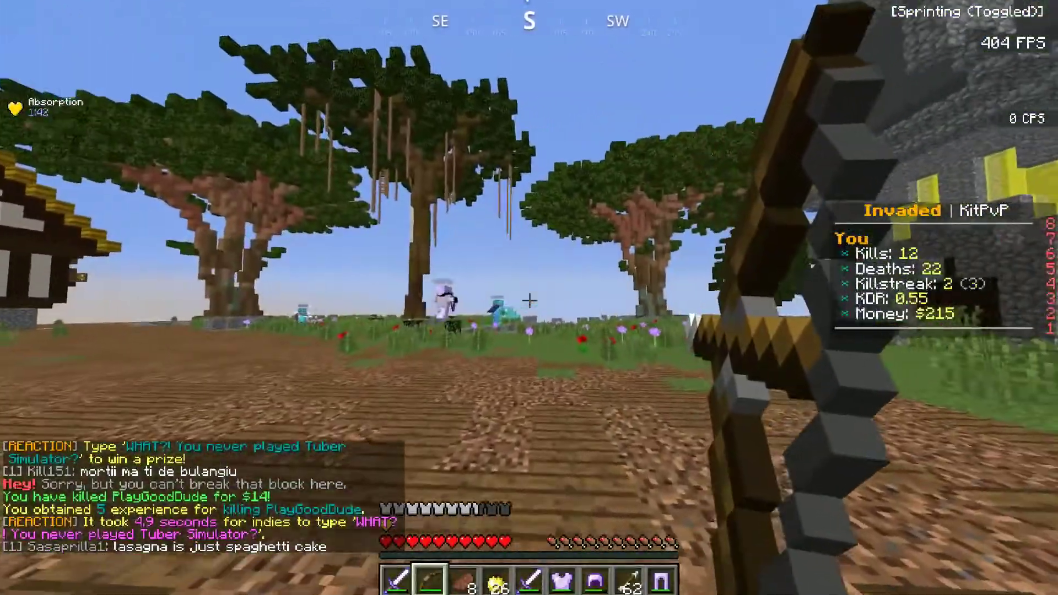
right_click(529, 299)
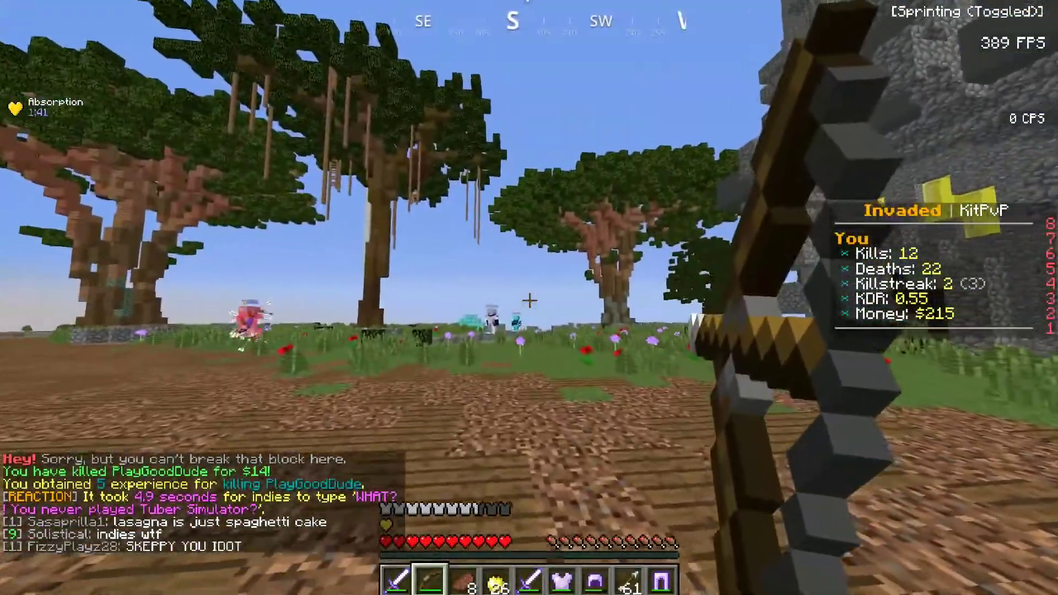
right_click(529, 300)
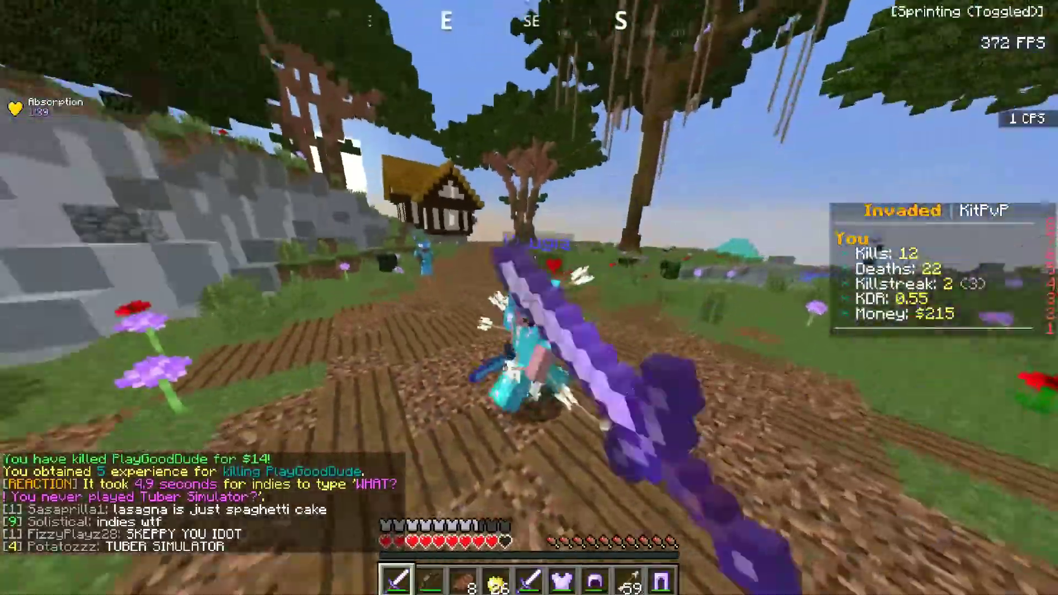
- Fight the arrow-covered diamond-armoured player on the path with the sword, and retreat toward the castle to eat a golden apple
left_click(529, 299)
left_click(530, 300)
left_click(529, 299)
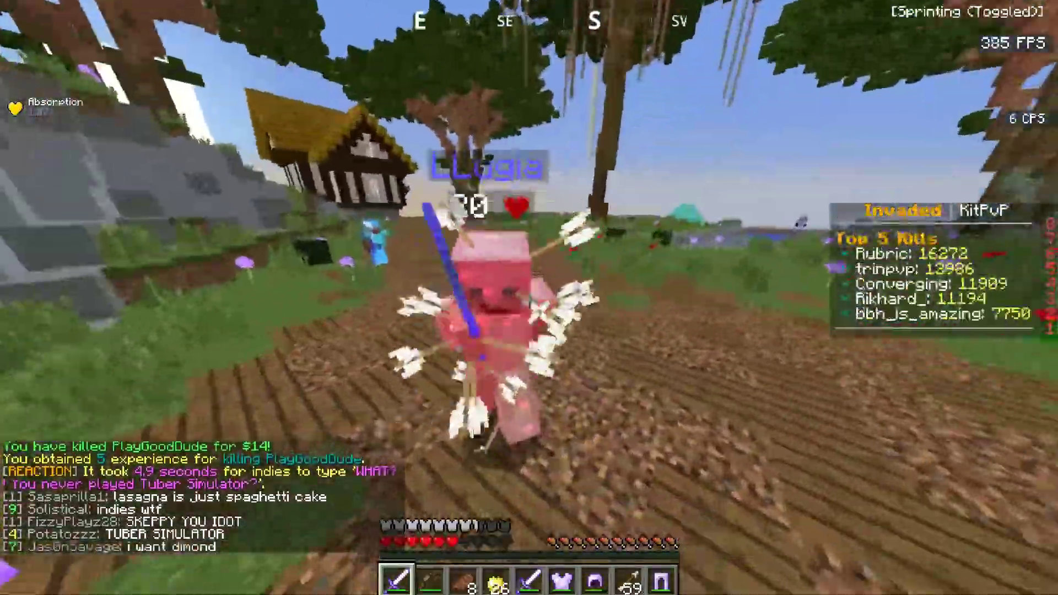
left_click(529, 299)
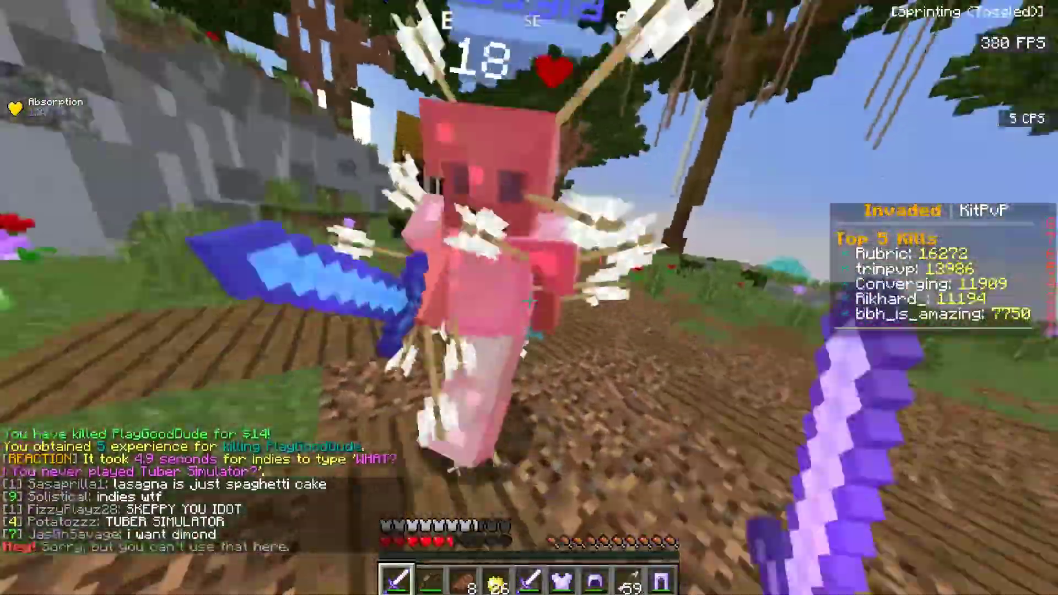
left_click(529, 300)
right_click(529, 300)
left_click(529, 299)
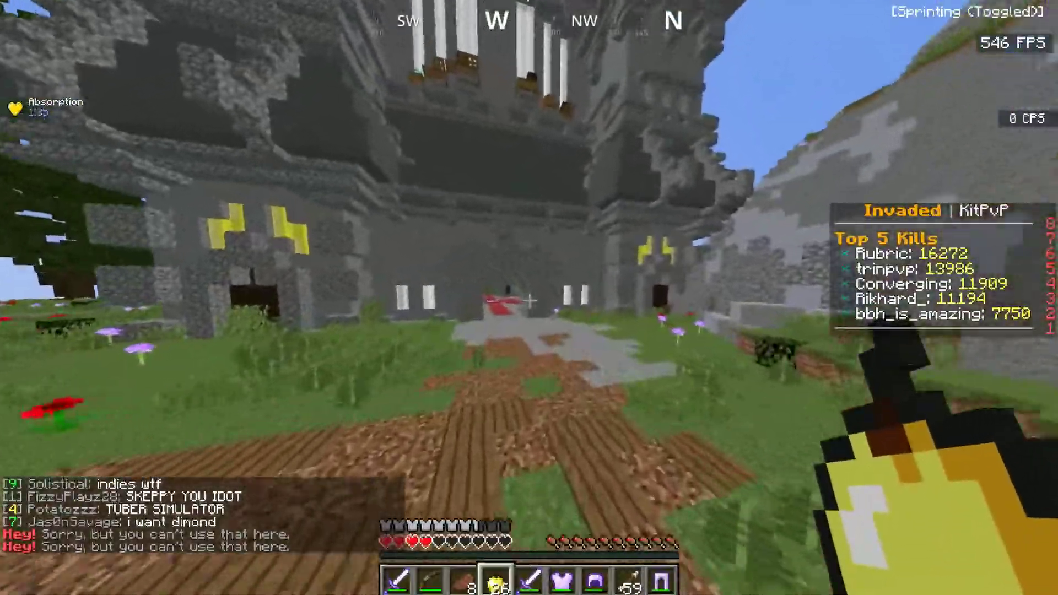
right_click(529, 300)
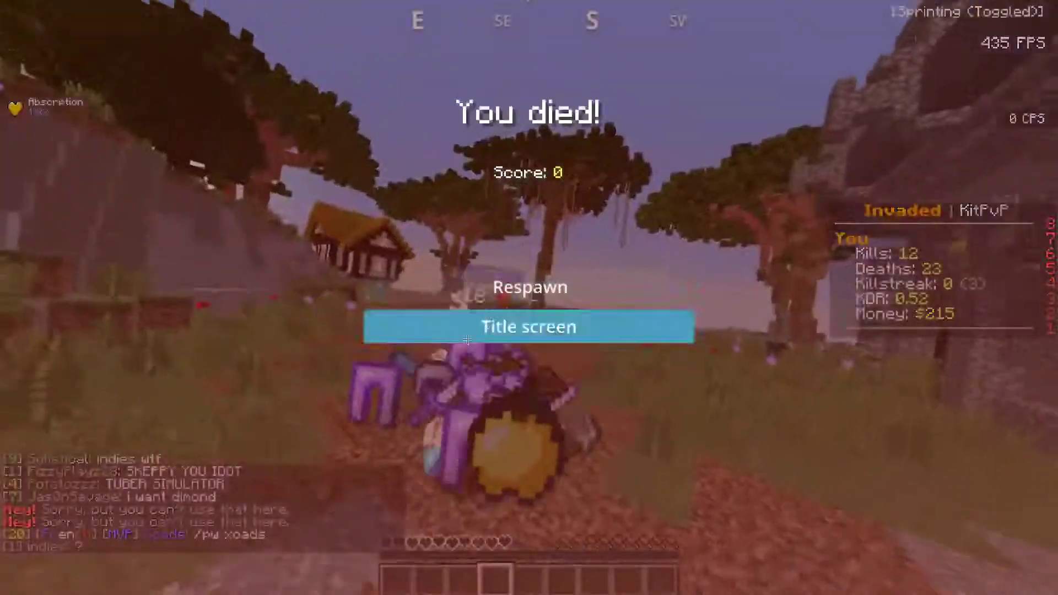